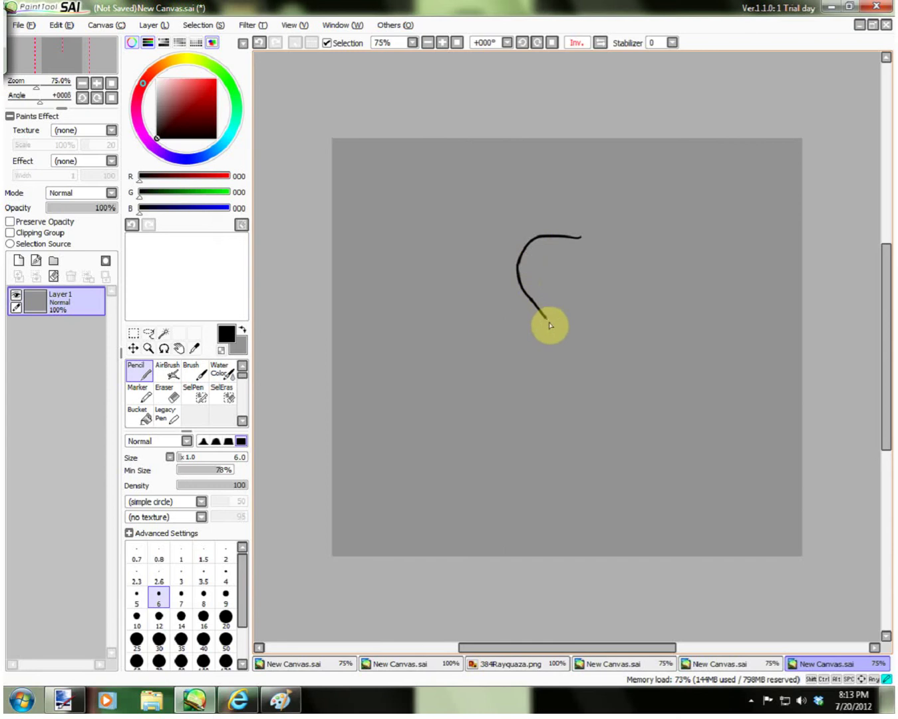
- Undo the test curve on the canvas and set the pencil Stabilizer to 15
left_click(63, 25)
left_click(67, 36)
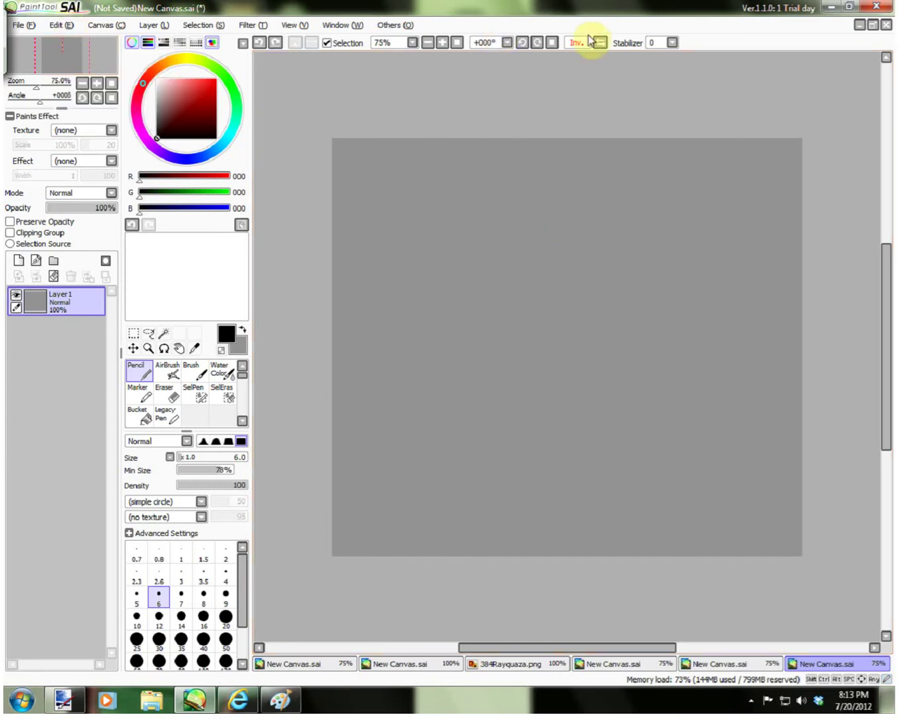
left_click(674, 43)
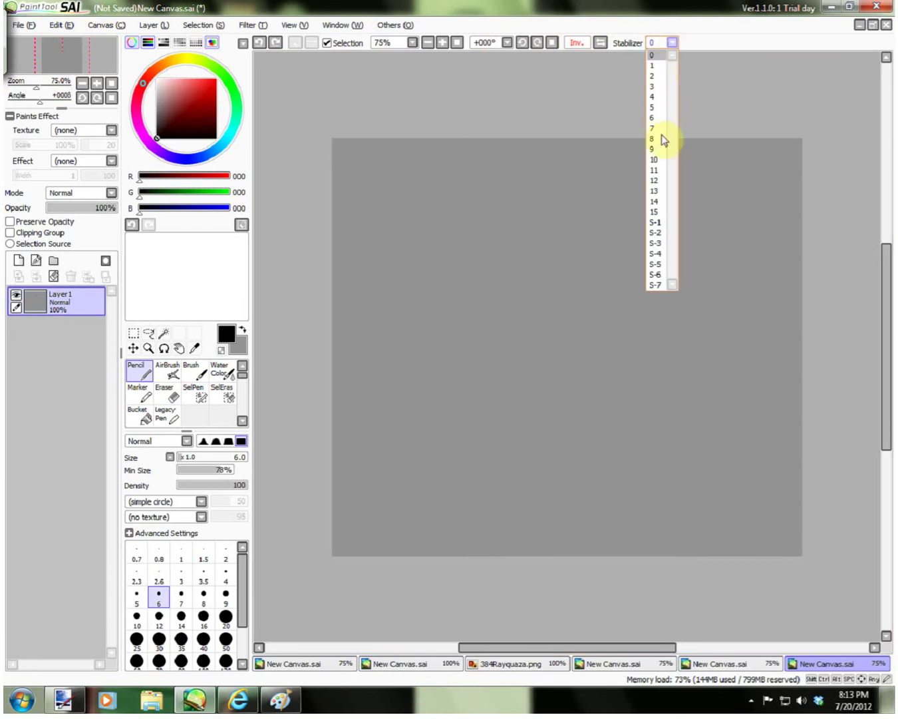
left_click(656, 212)
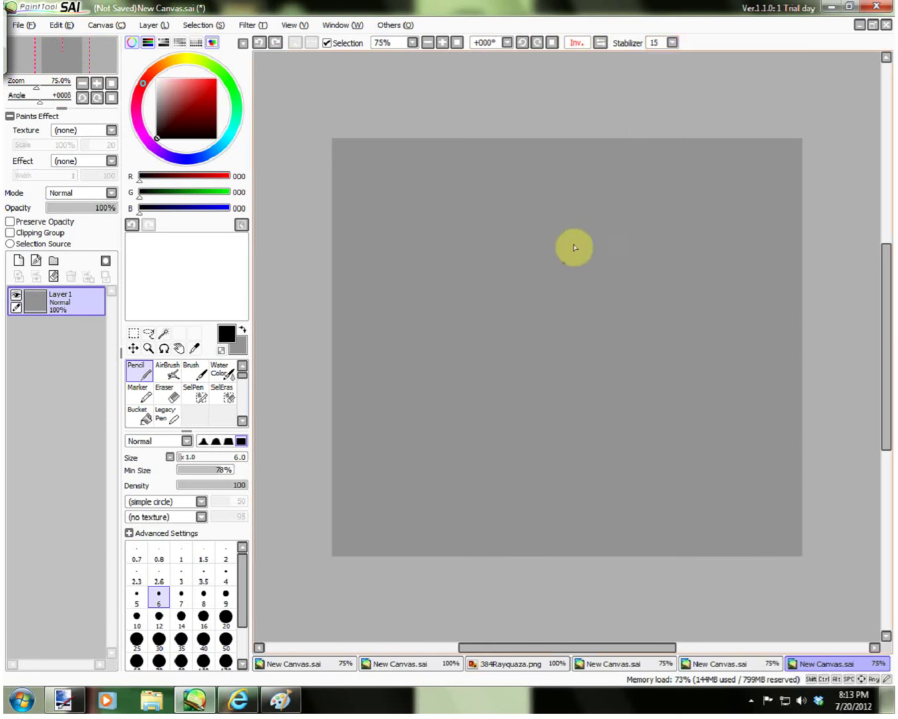
- Draw a black egg-shaped head outline with two short nostril marks inside its narrow lower end, replacing the first trial curve
mouse_move(595, 236)
left_mouse_down()
mouse_move(559, 233)
mouse_move(531, 254)
mouse_move(529, 279)
mouse_move(549, 301)
mouse_move(545, 283)
left_mouse_up()
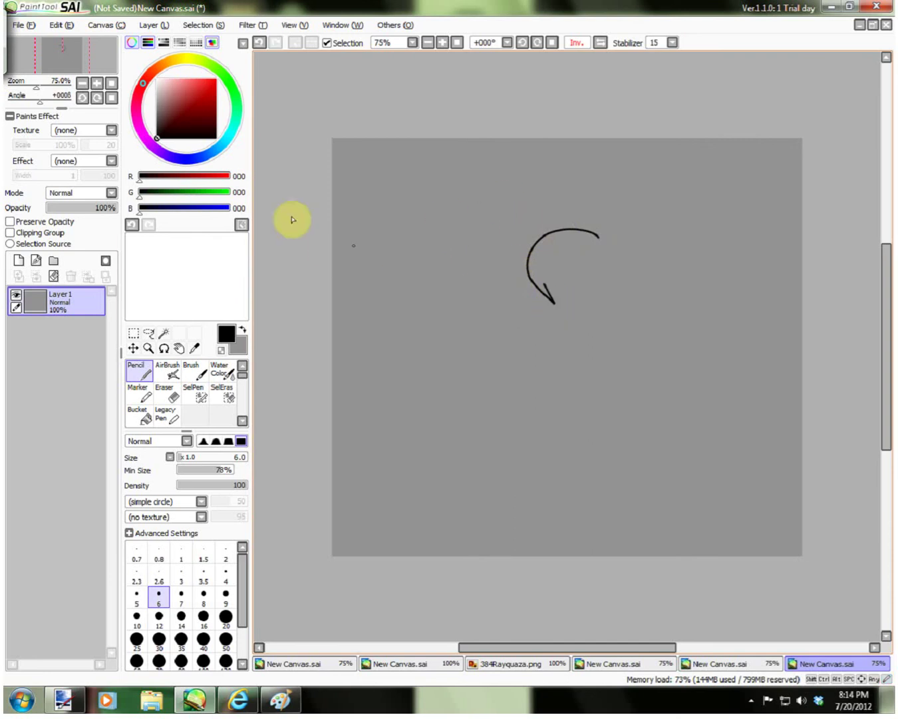
left_click(61, 25)
left_click(78, 43)
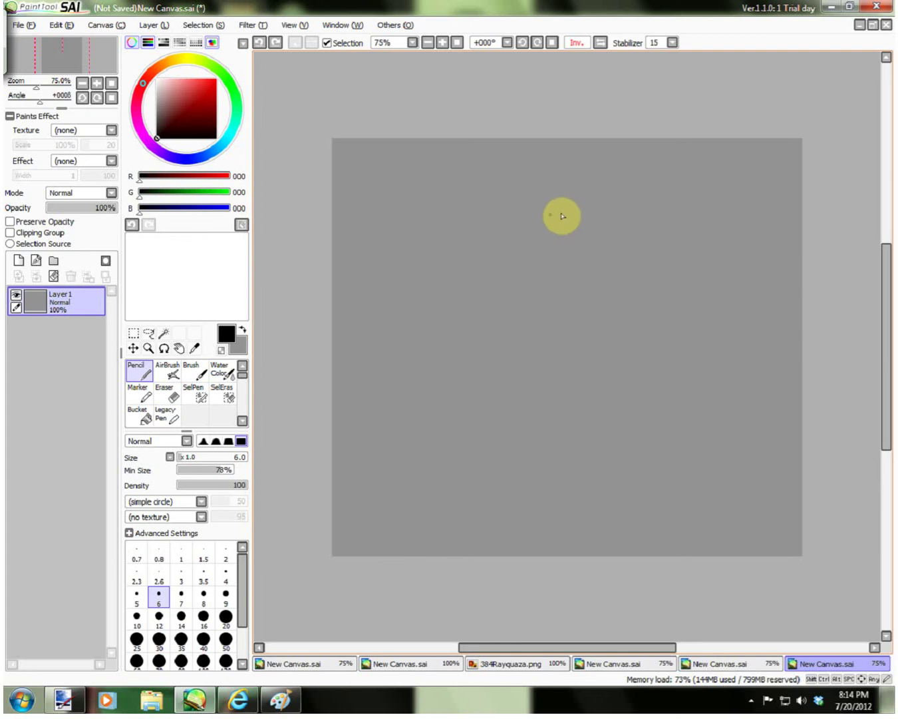
mouse_move(597, 216)
left_mouse_down()
mouse_move(557, 206)
mouse_move(533, 223)
mouse_move(535, 266)
mouse_move(562, 295)
mouse_move(589, 286)
mouse_move(601, 262)
mouse_move(593, 208)
left_mouse_up()
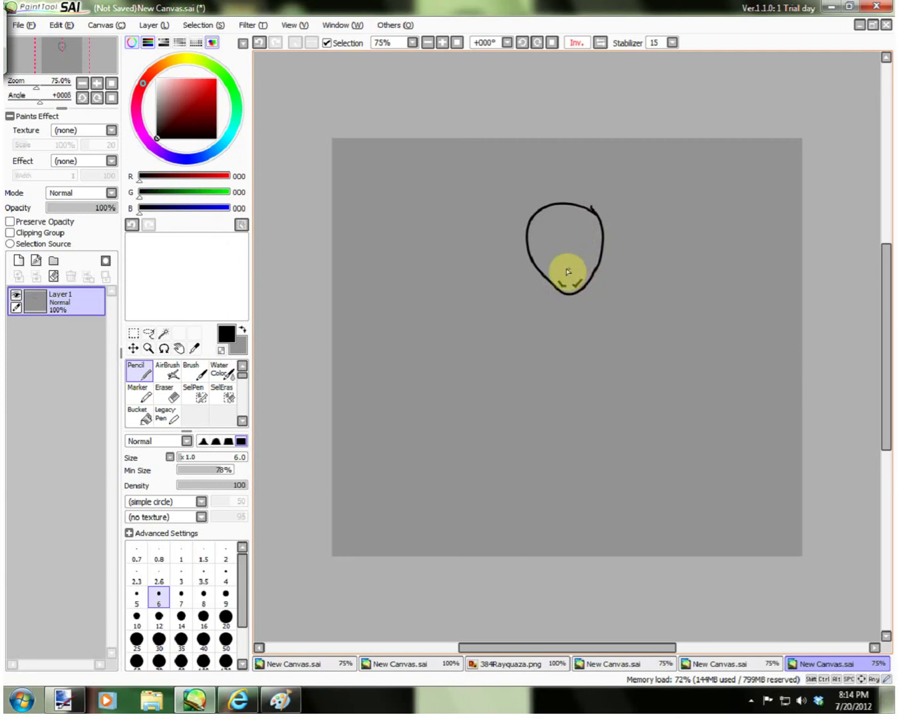
left_click(587, 258)
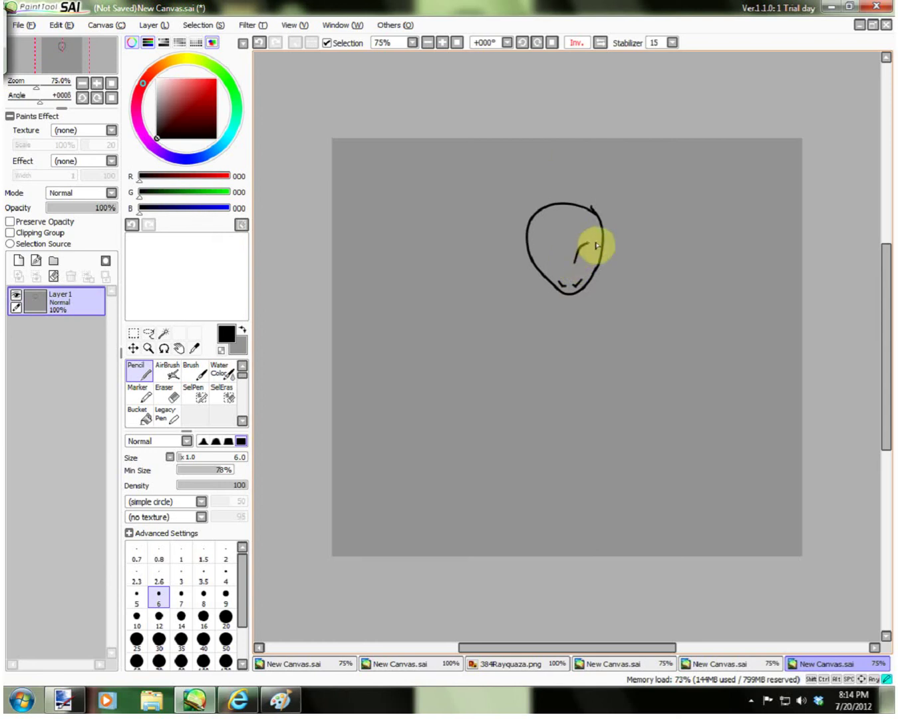
mouse_move(604, 245)
left_mouse_down()
mouse_move(576, 264)
mouse_move(602, 251)
left_mouse_up()
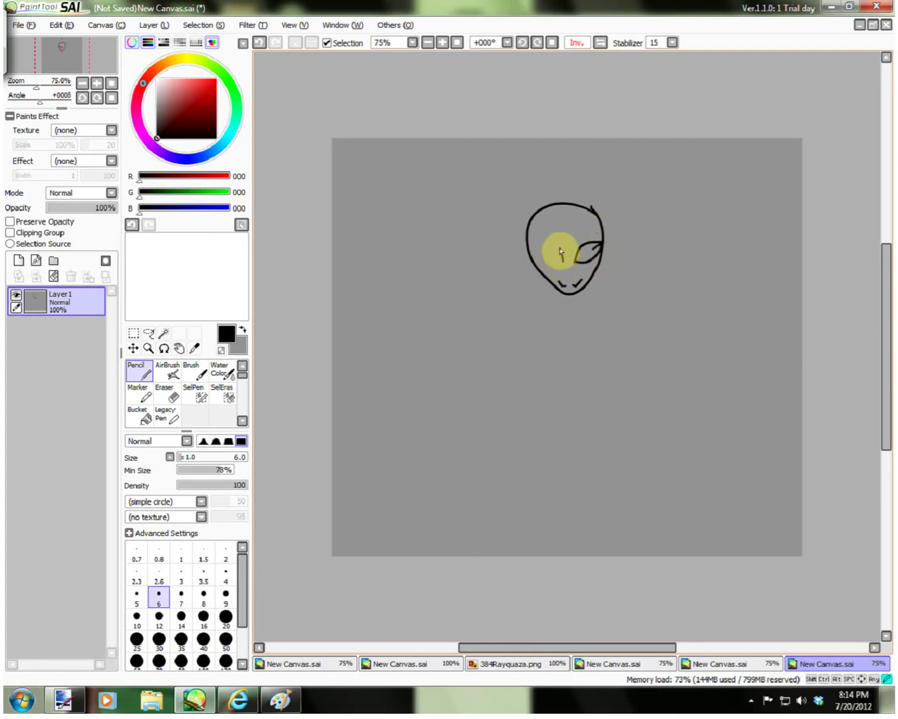
left_click_drag(533, 250, 560, 270)
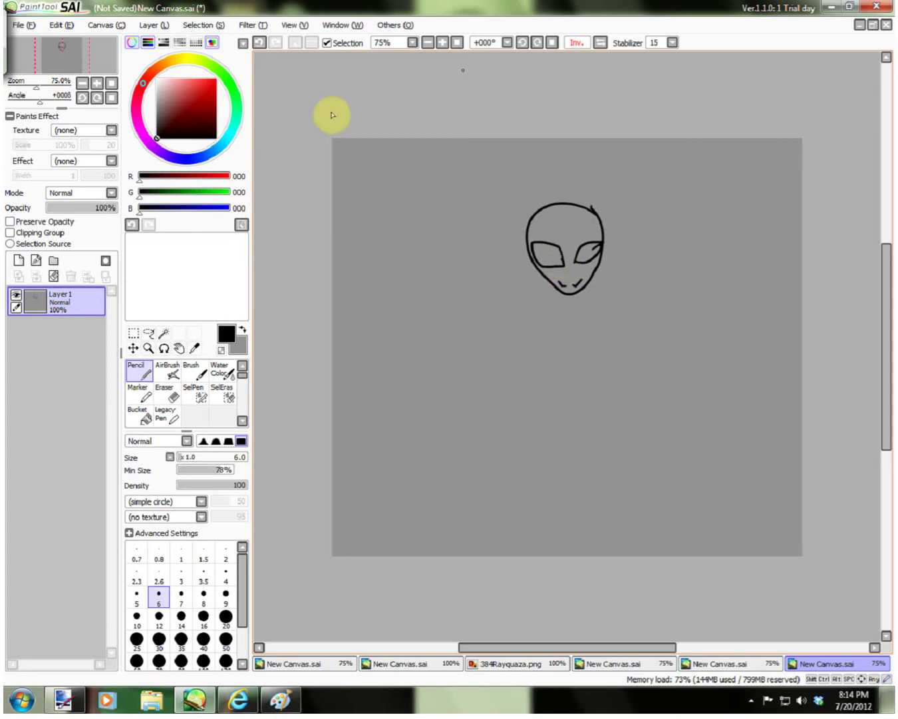
left_click(61, 25)
left_click(67, 42)
left_click(61, 26)
left_click(66, 42)
left_click(61, 26)
left_click(67, 42)
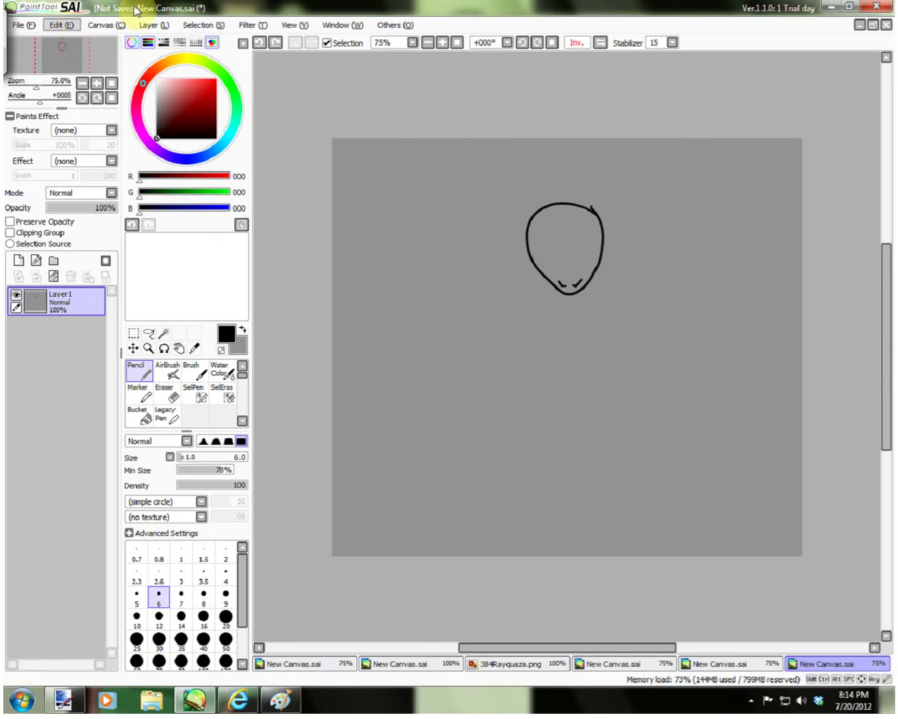
left_click(591, 244)
mouse_move(547, 211)
left_mouse_down()
mouse_move(550, 245)
mouse_move(535, 280)
mouse_move(517, 267)
mouse_move(511, 245)
mouse_move(525, 215)
mouse_move(551, 210)
mouse_move(536, 245)
left_mouse_up()
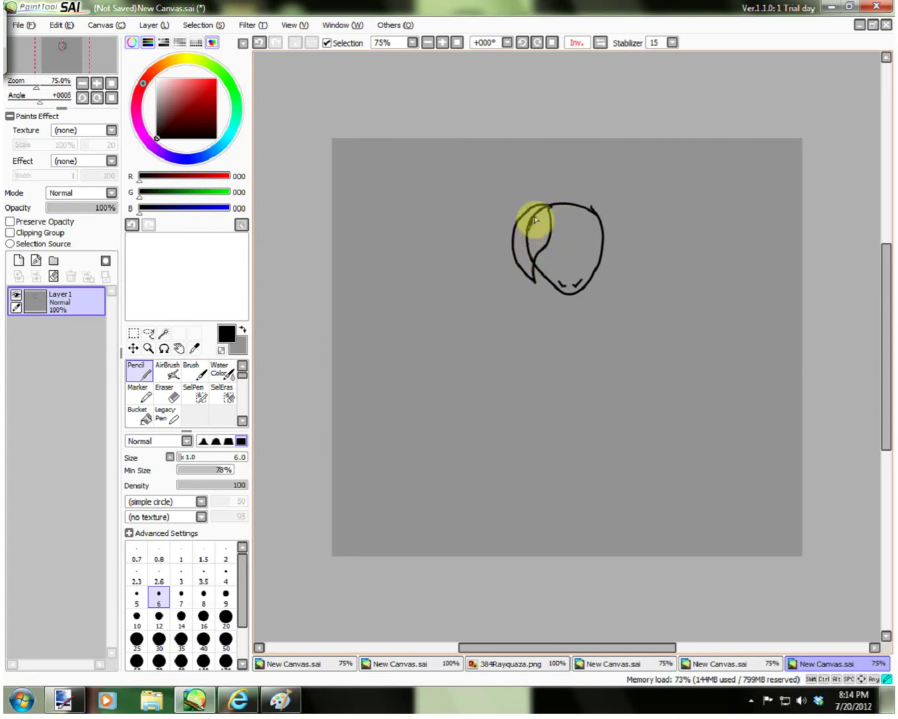
left_click_drag(531, 221, 525, 245)
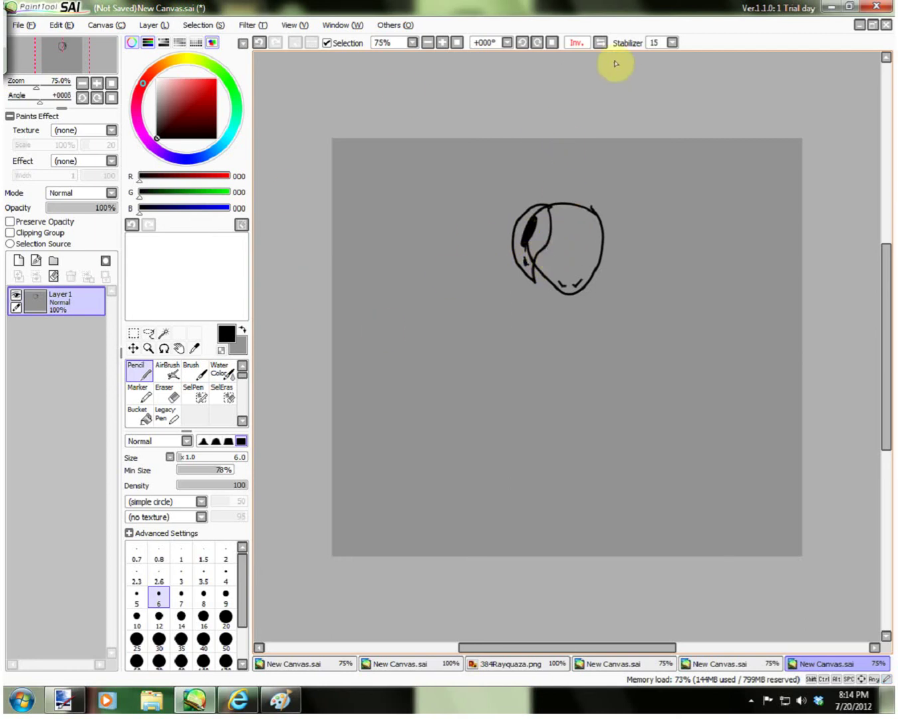
- Set the Stabilizer to 0 and undo the eye drawing strokes back to the head outline with its nostril marks
left_click(656, 43)
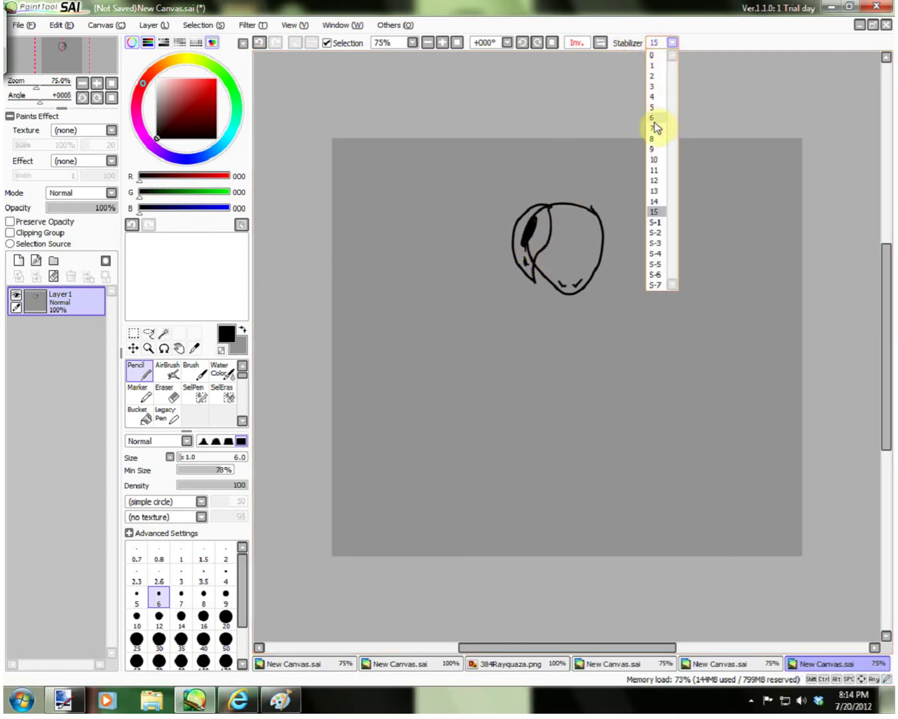
left_click(652, 55)
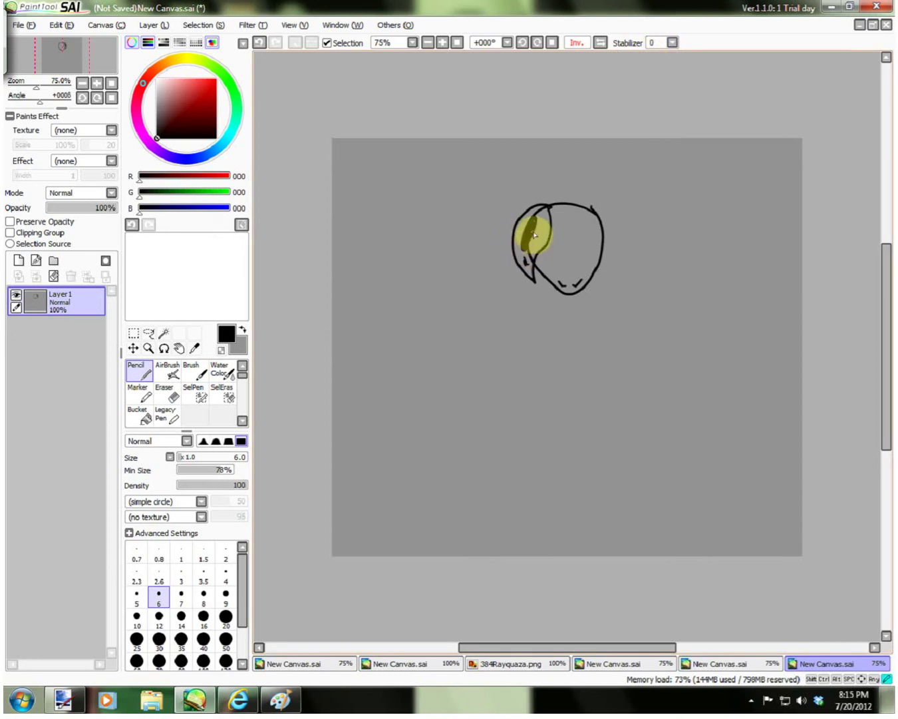
left_click_drag(537, 220, 527, 264)
key("ctrl+z")
left_click(60, 25)
left_click(67, 39)
left_click(59, 25)
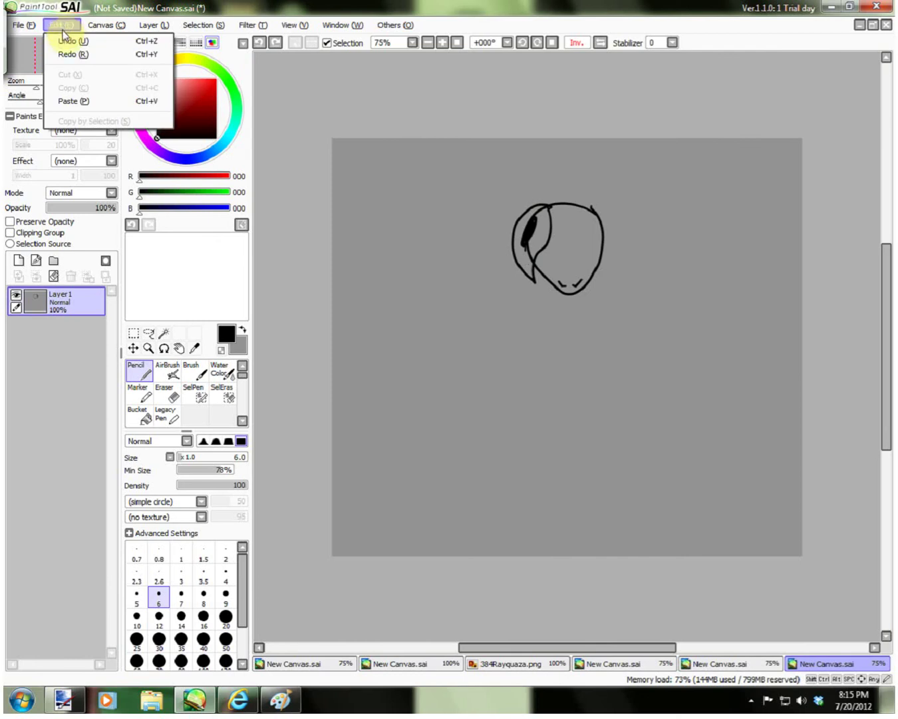
left_click(66, 39)
left_click(60, 25)
left_click(68, 38)
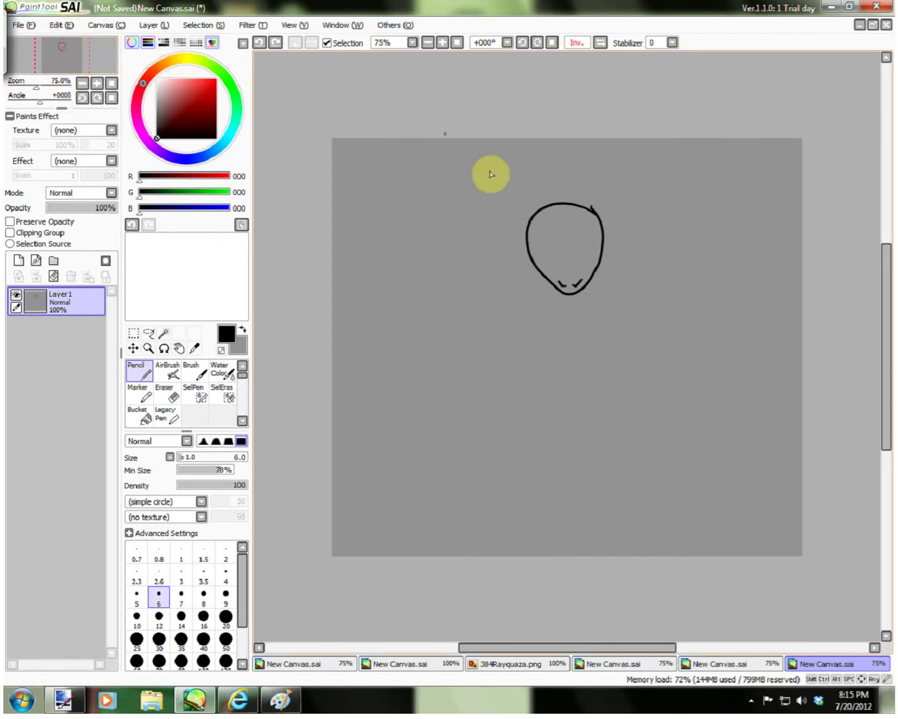
- Draw a large pointed eye with a thick dark pupil overlapping the head's left side, and a small arched eye inside its right side
left_click_drag(552, 210, 559, 282)
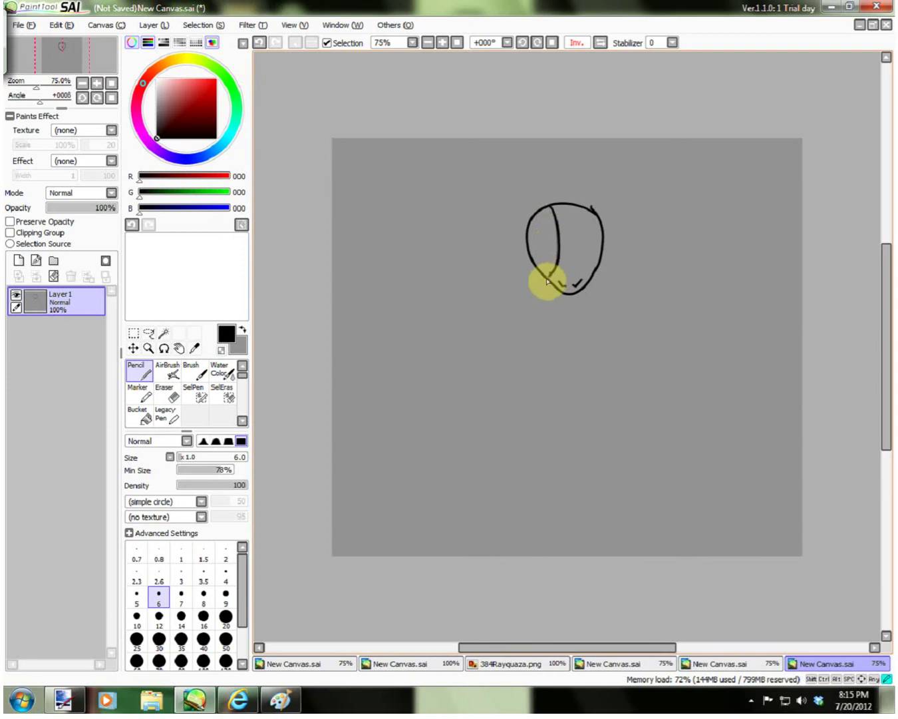
mouse_move(551, 205)
left_mouse_down()
mouse_move(504, 232)
mouse_move(496, 313)
mouse_move(550, 276)
mouse_move(523, 256)
mouse_move(540, 225)
mouse_move(498, 295)
left_mouse_up()
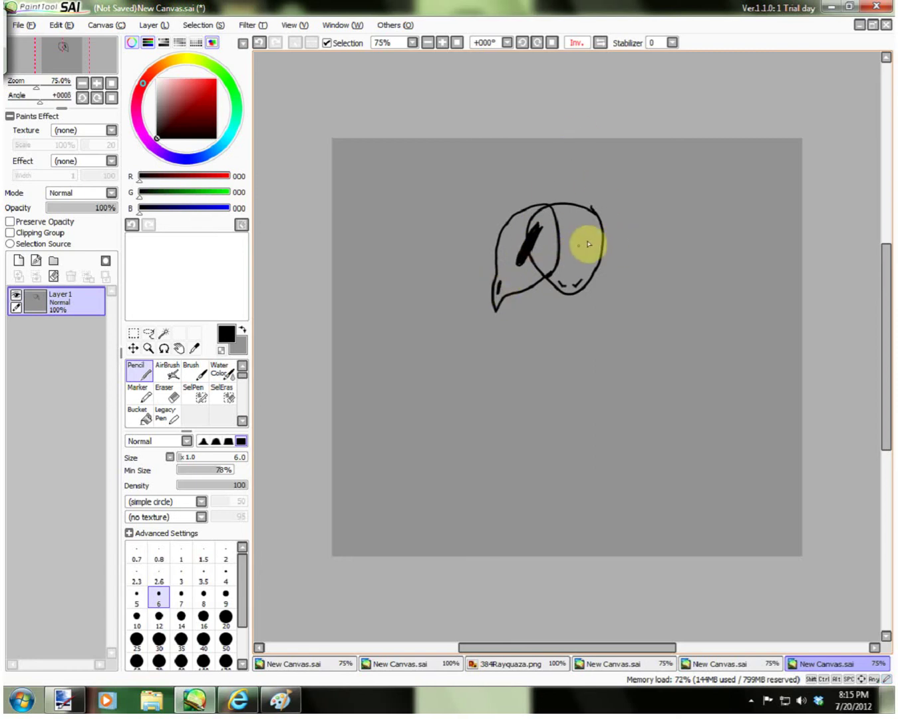
mouse_move(581, 248)
left_mouse_down()
mouse_move(588, 267)
mouse_move(578, 263)
mouse_move(571, 226)
mouse_move(585, 249)
left_mouse_up()
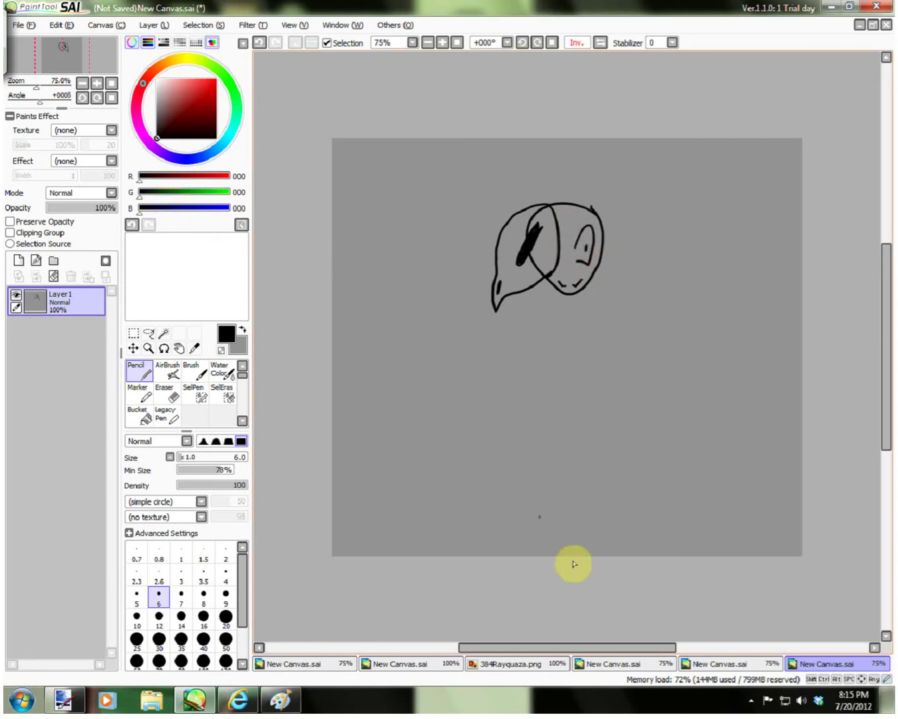
left_click(750, 701)
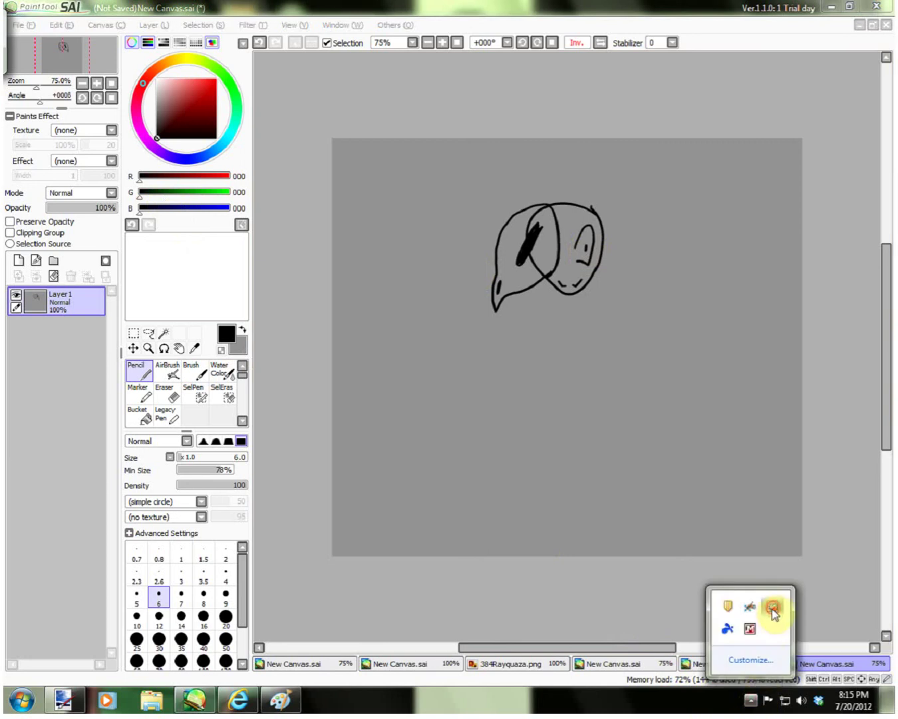
right_click(774, 608)
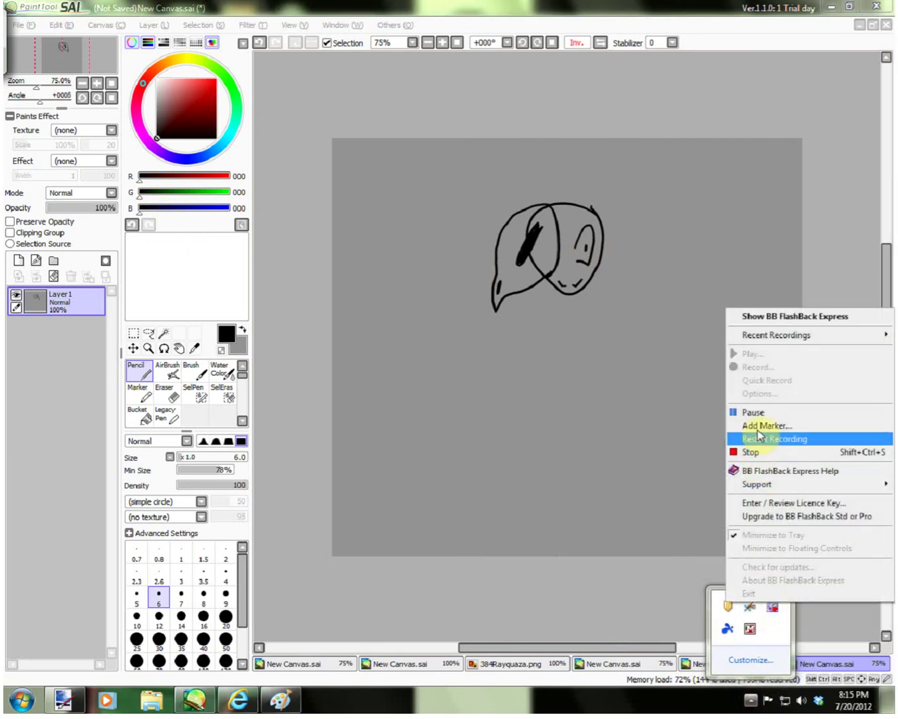
left_click(764, 405)
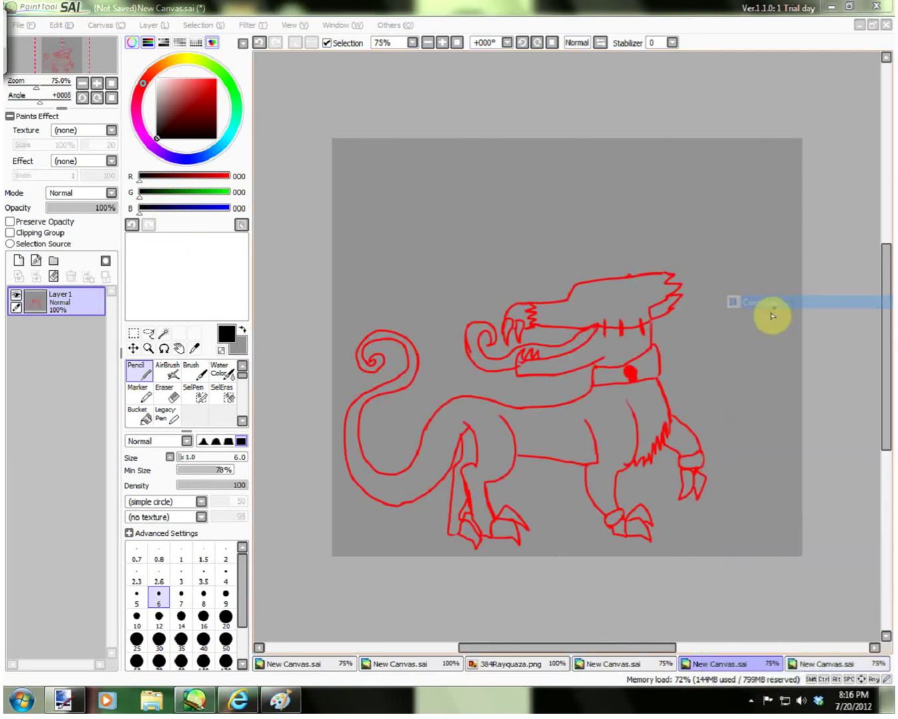
- Trace the red creature's raised front leg in black, including its wrist band and claws
left_click(672, 416)
mouse_move(673, 417)
left_mouse_down()
mouse_move(698, 438)
mouse_move(699, 450)
left_mouse_up()
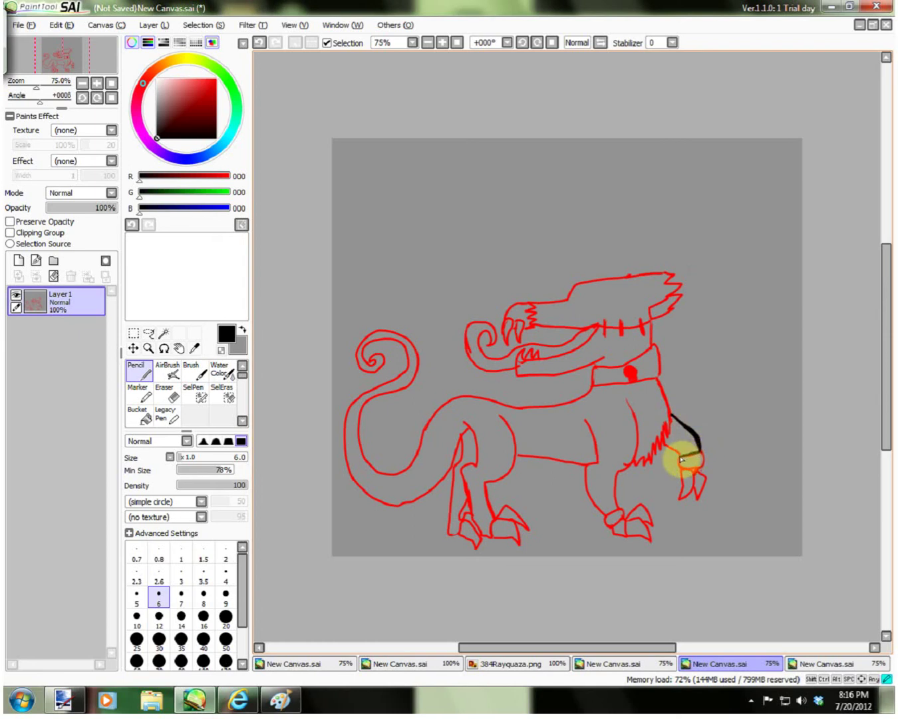
mouse_move(663, 445)
left_mouse_down()
mouse_move(666, 391)
mouse_move(693, 470)
left_mouse_up()
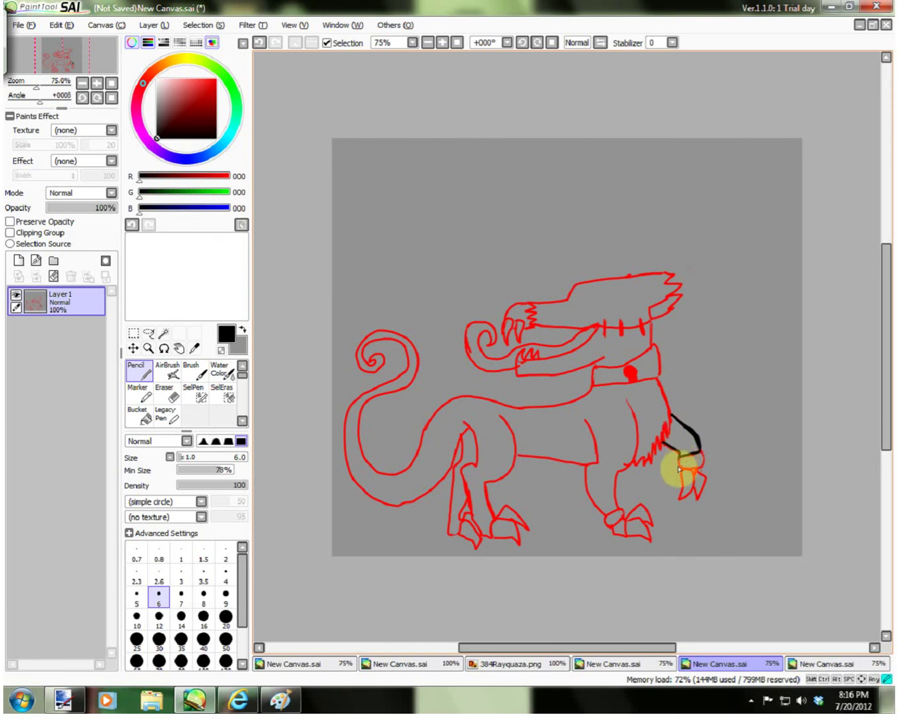
mouse_move(701, 454)
left_mouse_down()
mouse_move(679, 501)
mouse_move(681, 467)
mouse_move(701, 470)
mouse_move(699, 498)
left_mouse_up()
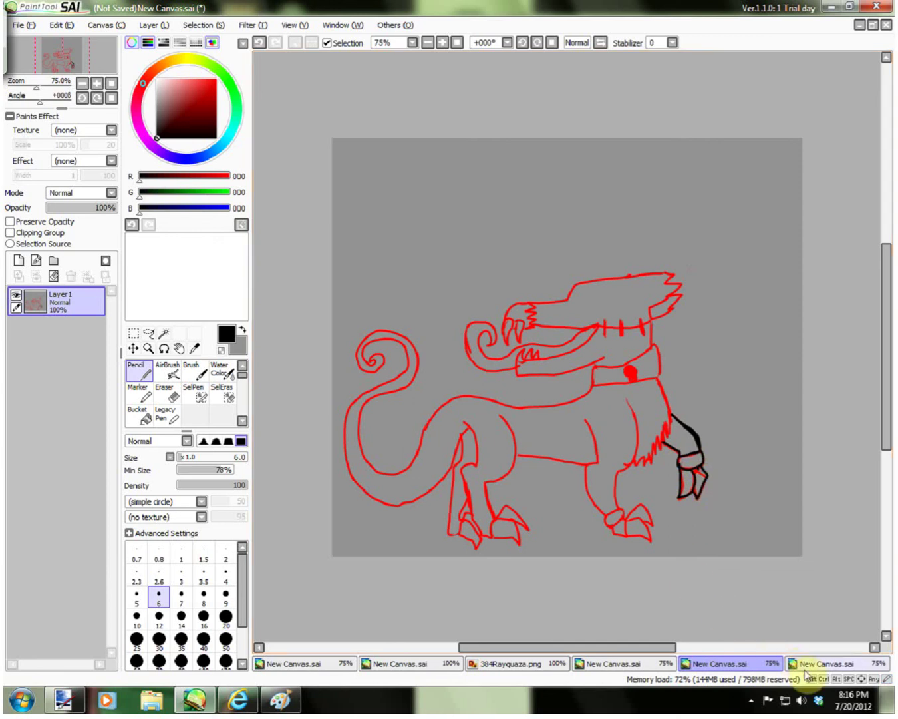
left_click(751, 700)
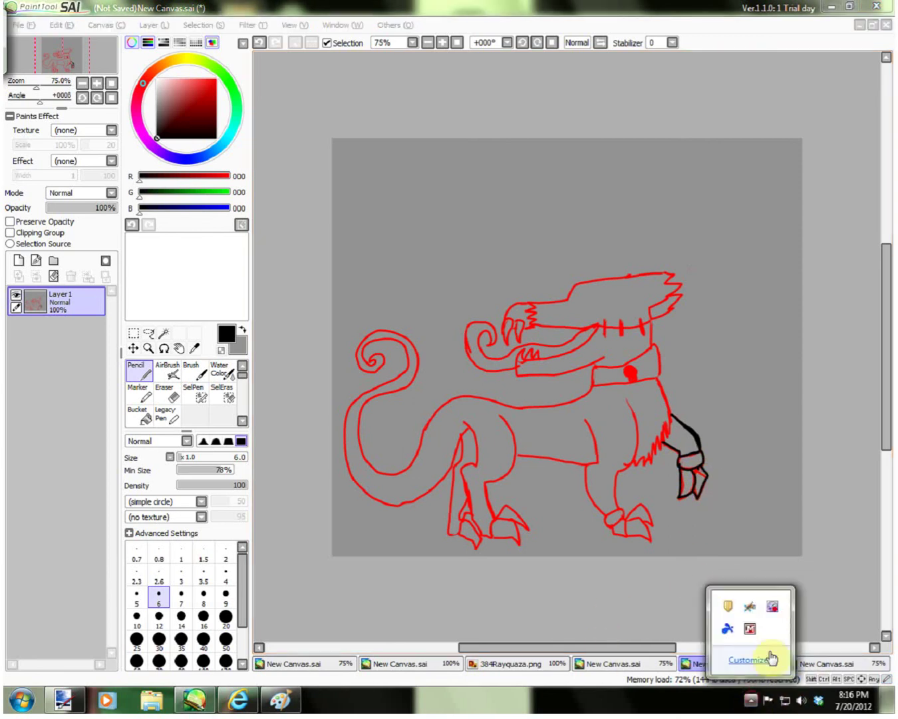
right_click(772, 608)
left_click(765, 416)
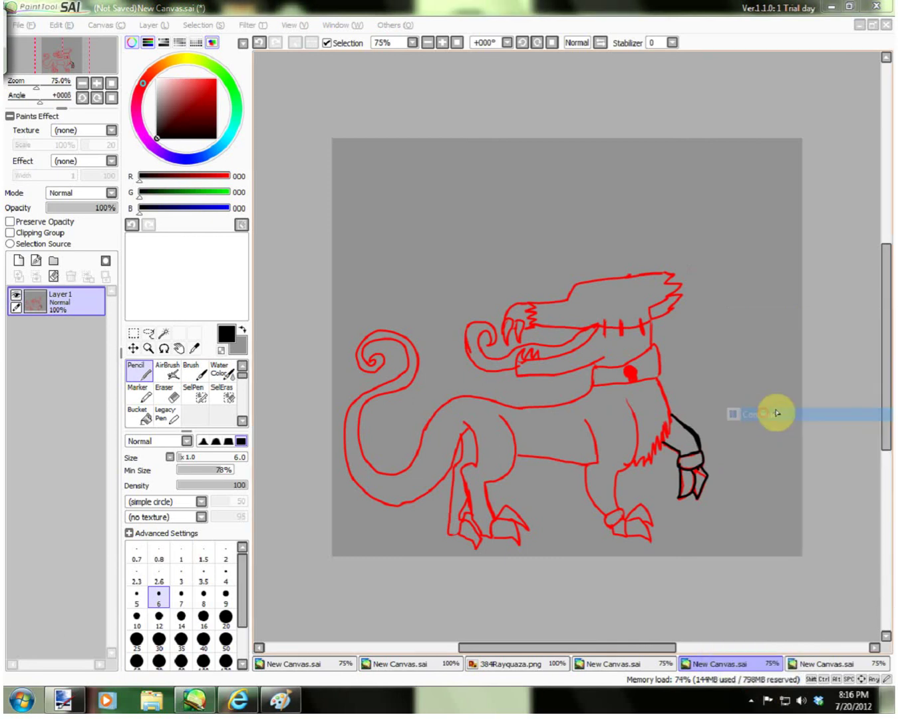
- Trace the creature's chest line, jagged chest fur and standing front leg with its ankle band and claws in black
left_click(659, 379)
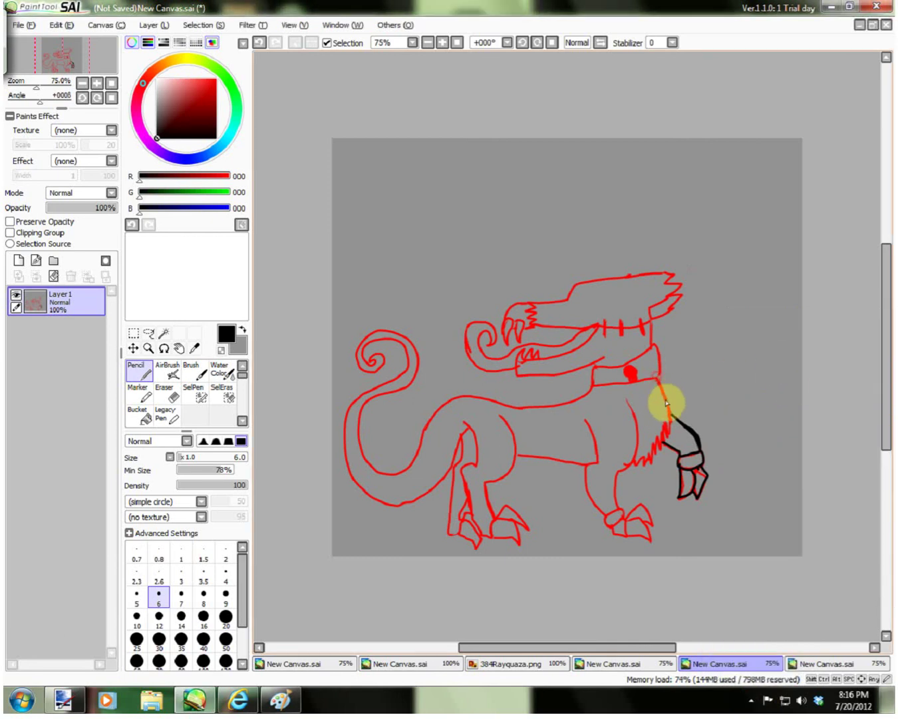
mouse_move(659, 384)
left_mouse_down()
mouse_move(672, 436)
mouse_move(666, 429)
mouse_move(641, 471)
left_mouse_up()
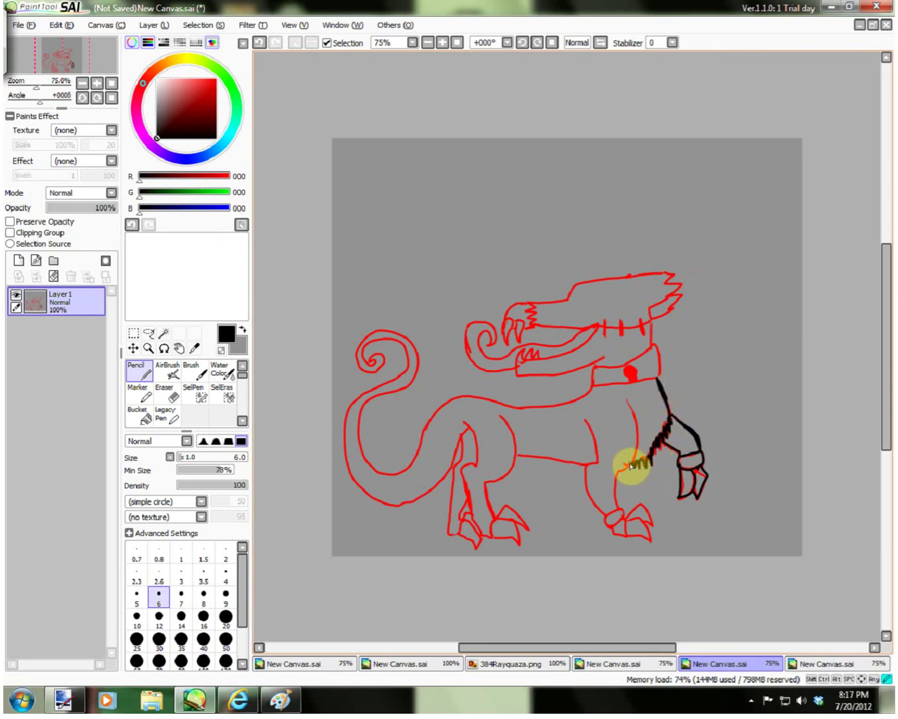
mouse_move(627, 397)
left_mouse_down()
mouse_move(638, 452)
mouse_move(619, 477)
mouse_move(639, 456)
mouse_move(615, 508)
mouse_move(618, 473)
mouse_move(620, 512)
mouse_move(605, 526)
mouse_move(620, 528)
mouse_move(623, 514)
mouse_move(613, 532)
mouse_move(625, 543)
mouse_move(649, 532)
left_mouse_up()
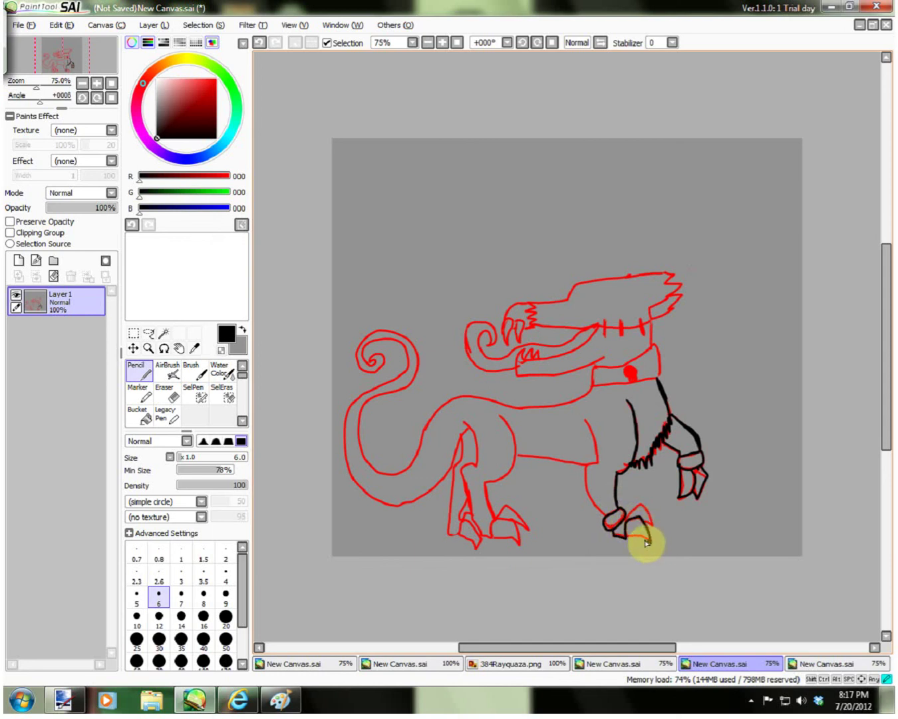
mouse_move(627, 541)
left_mouse_down()
mouse_move(630, 520)
mouse_move(637, 513)
mouse_move(643, 527)
mouse_move(645, 519)
left_mouse_up()
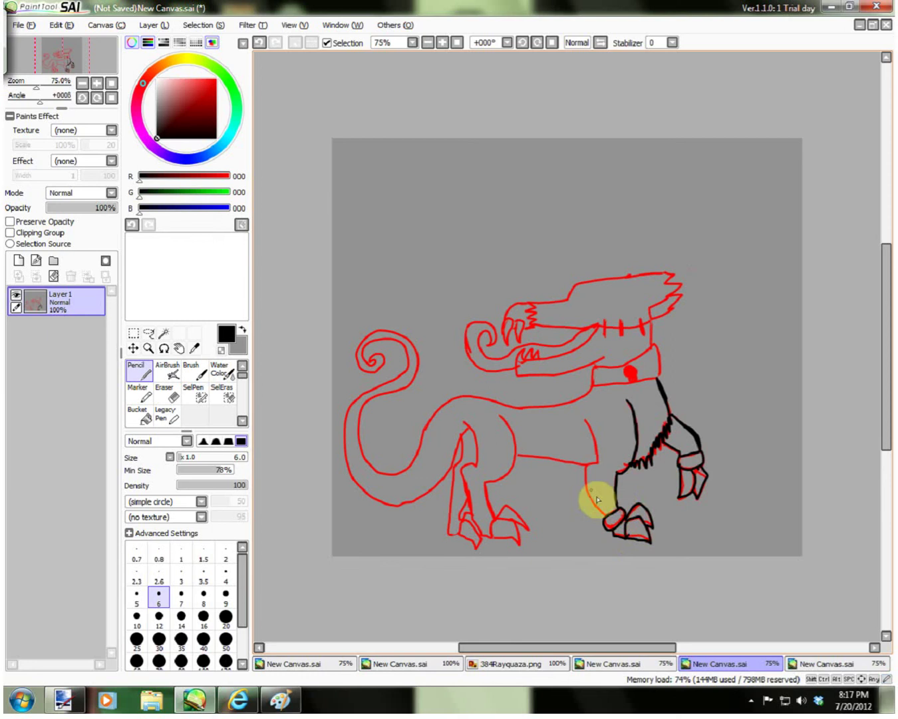
mouse_move(607, 520)
left_mouse_down()
mouse_move(585, 485)
mouse_move(587, 468)
mouse_move(600, 468)
mouse_move(584, 418)
left_mouse_up()
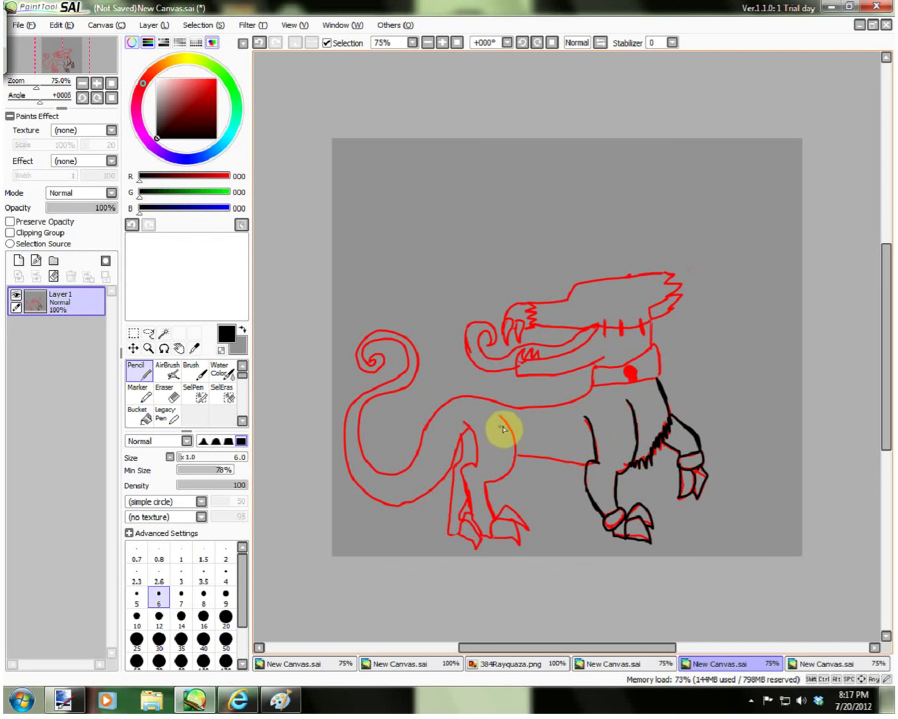
- Trace the creature's near hind leg and clawed foot in black over the red sketch
mouse_move(501, 413)
left_mouse_down()
mouse_move(517, 461)
mouse_move(488, 484)
mouse_move(491, 514)
left_mouse_up()
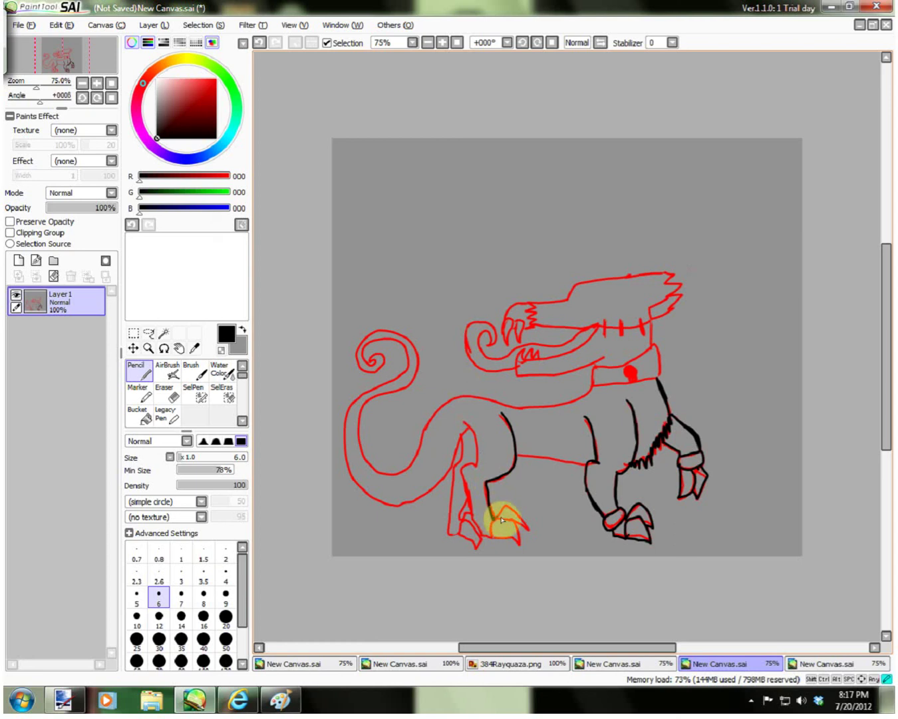
left_click_drag(513, 526, 522, 546)
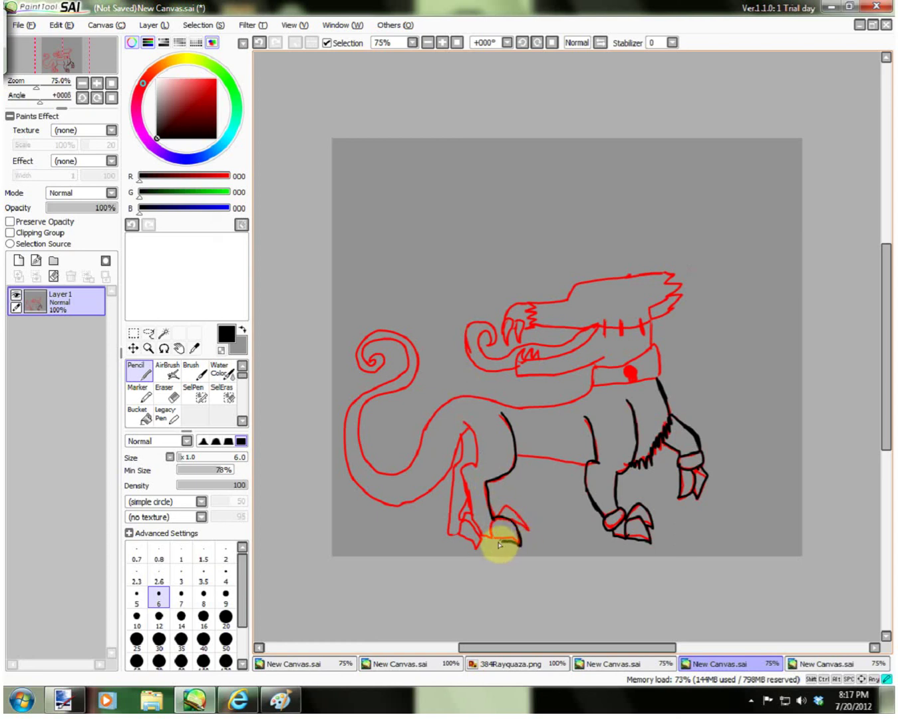
mouse_move(496, 518)
left_mouse_down()
mouse_move(507, 511)
mouse_move(527, 530)
mouse_move(519, 532)
left_mouse_up()
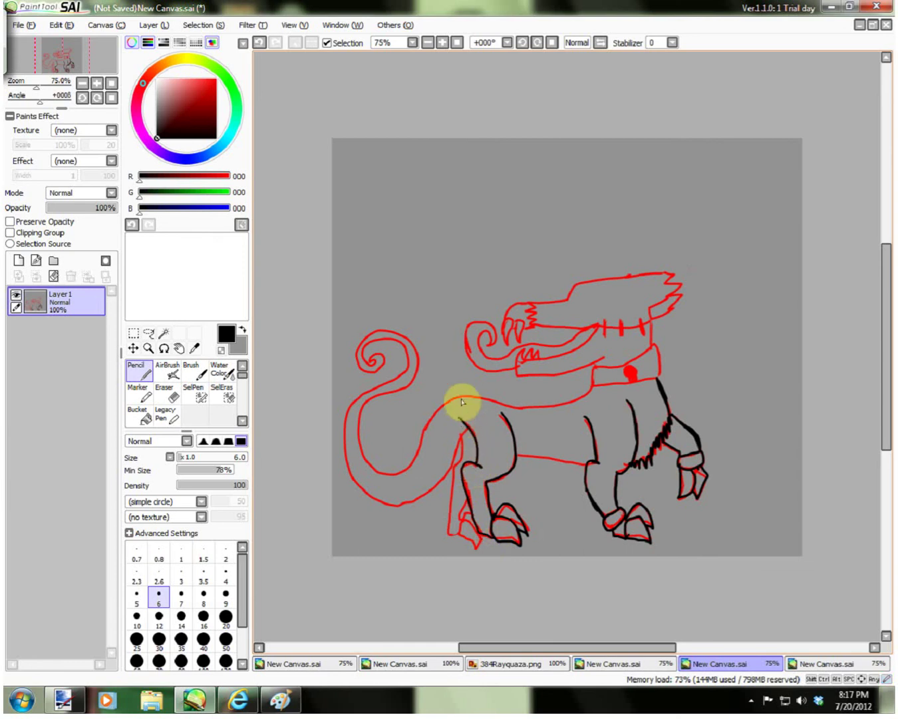
- Trace the creature's coiled tail, back line and collar in black, filling in the keyhole mark on the collar
mouse_move(468, 431)
left_mouse_down()
mouse_move(425, 498)
mouse_move(403, 508)
mouse_move(381, 503)
left_mouse_up()
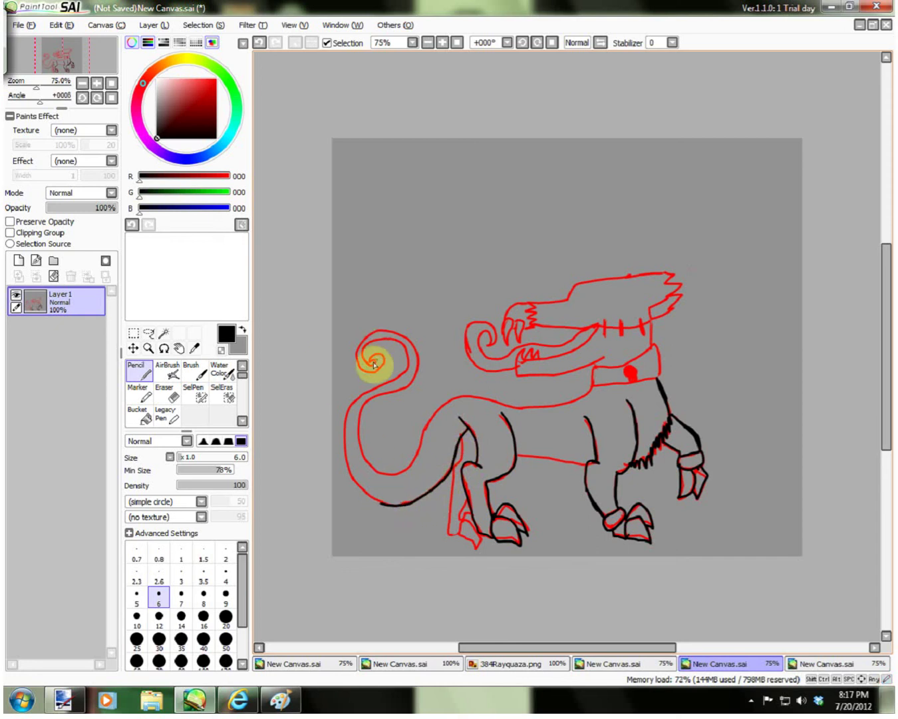
left_click_drag(357, 364, 376, 374)
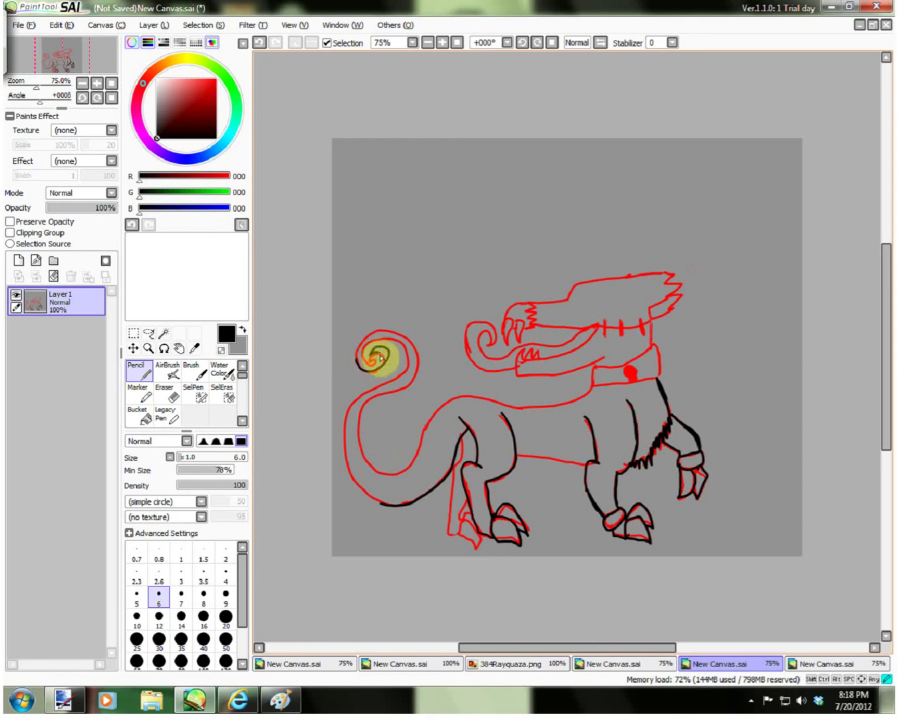
mouse_move(364, 354)
left_mouse_down()
mouse_move(388, 342)
mouse_move(410, 362)
mouse_move(350, 412)
mouse_move(345, 428)
mouse_move(345, 401)
mouse_move(361, 449)
mouse_move(345, 437)
mouse_move(345, 473)
mouse_move(382, 507)
left_mouse_up()
mouse_move(369, 361)
left_mouse_down()
mouse_move(360, 341)
mouse_move(382, 327)
mouse_move(406, 334)
mouse_move(418, 354)
mouse_move(416, 382)
mouse_move(380, 406)
mouse_move(364, 435)
mouse_move(369, 463)
mouse_move(385, 474)
mouse_move(387, 413)
mouse_move(383, 474)
mouse_move(409, 473)
mouse_move(439, 411)
mouse_move(455, 403)
mouse_move(584, 393)
left_mouse_up()
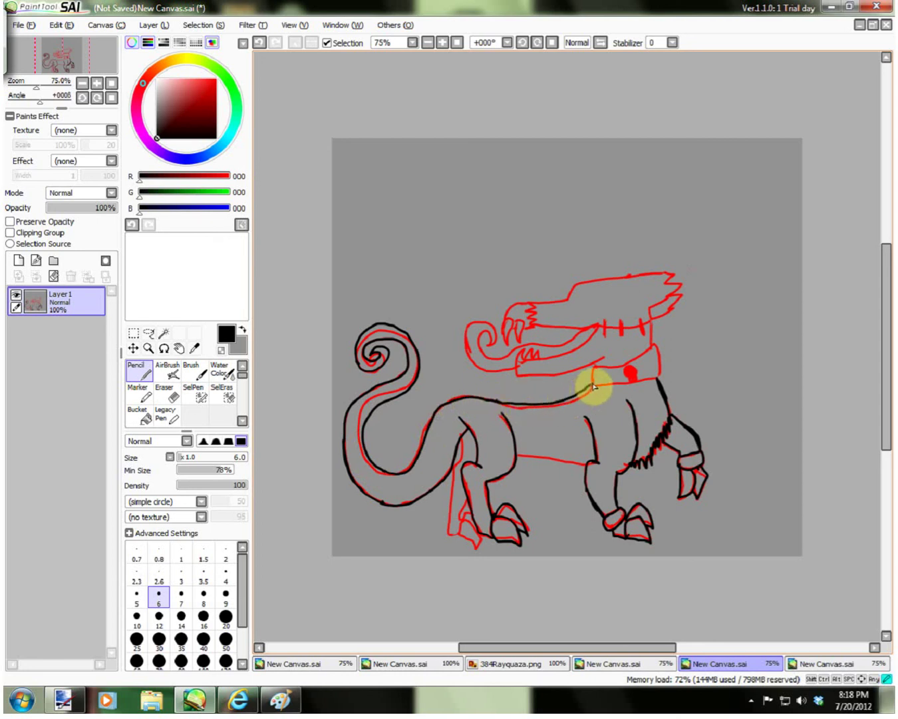
mouse_move(594, 386)
left_mouse_down()
mouse_move(595, 368)
mouse_move(632, 364)
mouse_move(654, 348)
mouse_move(661, 377)
mouse_move(598, 382)
mouse_move(620, 373)
mouse_move(630, 384)
left_mouse_up()
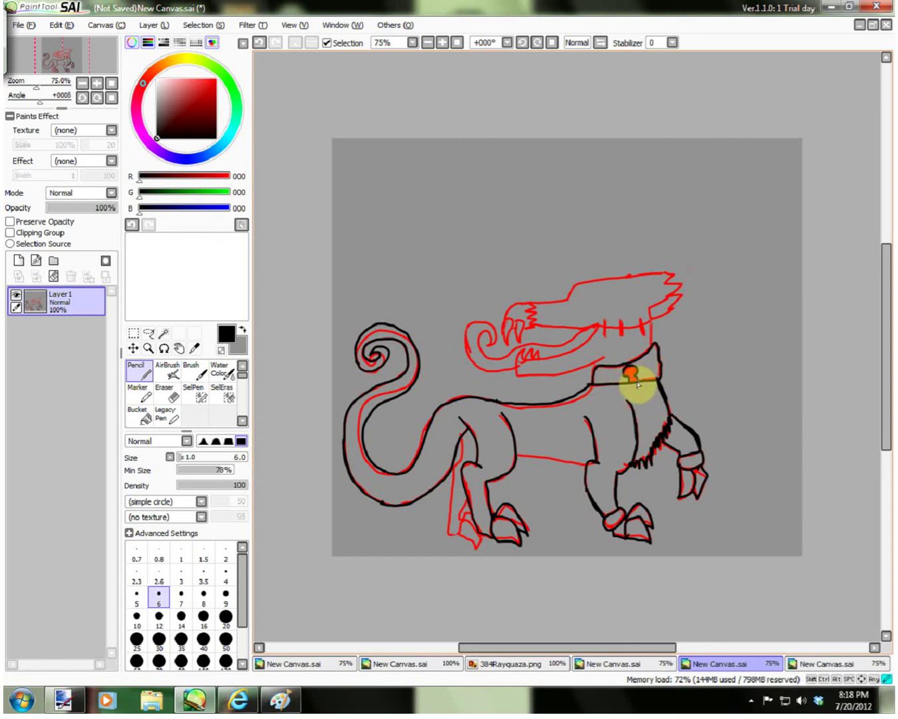
left_click_drag(634, 376, 635, 374)
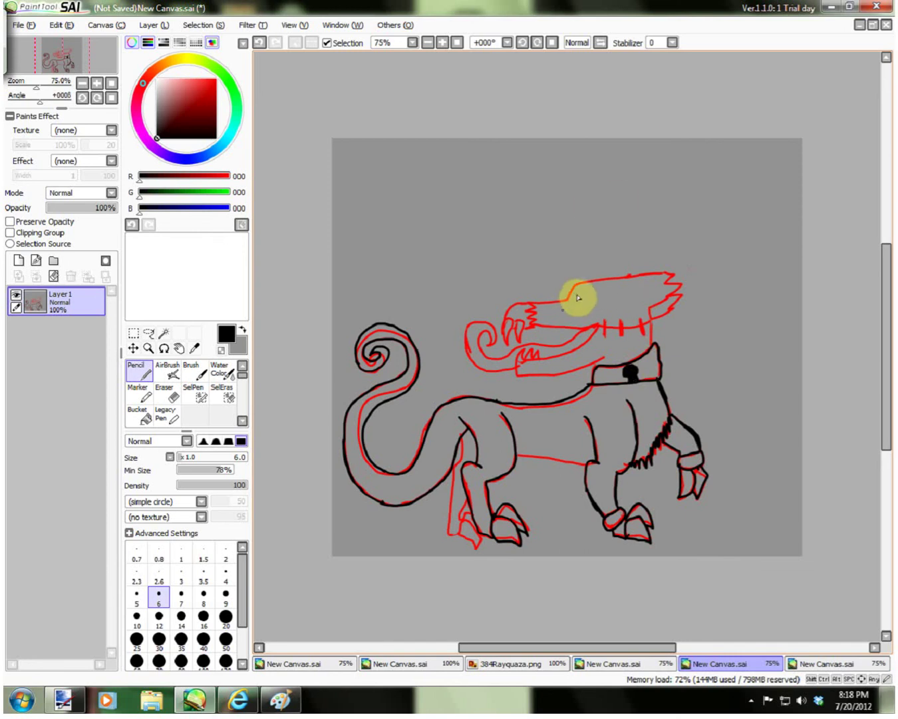
- Trace the top of the head, the jagged hair tips, the three stitch marks and the upper jaw line in black
mouse_move(576, 288)
left_mouse_down()
mouse_move(671, 272)
mouse_move(668, 283)
mouse_move(686, 286)
mouse_move(669, 295)
mouse_move(685, 299)
mouse_move(651, 323)
left_mouse_up()
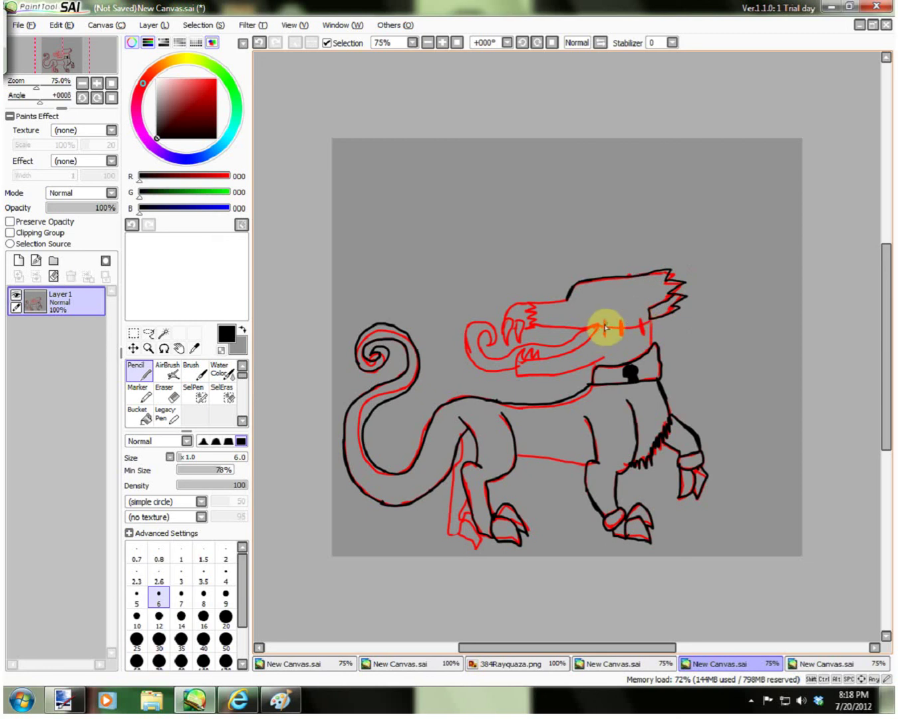
mouse_move(607, 327)
left_mouse_down()
mouse_move(656, 322)
mouse_move(604, 331)
left_mouse_up()
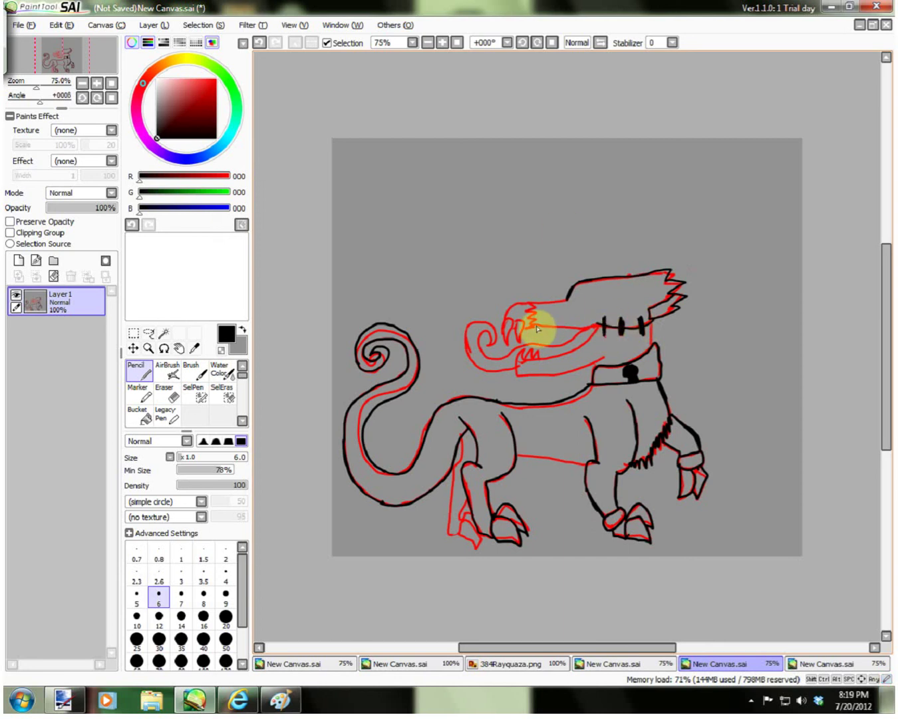
left_click_drag(539, 326, 599, 326)
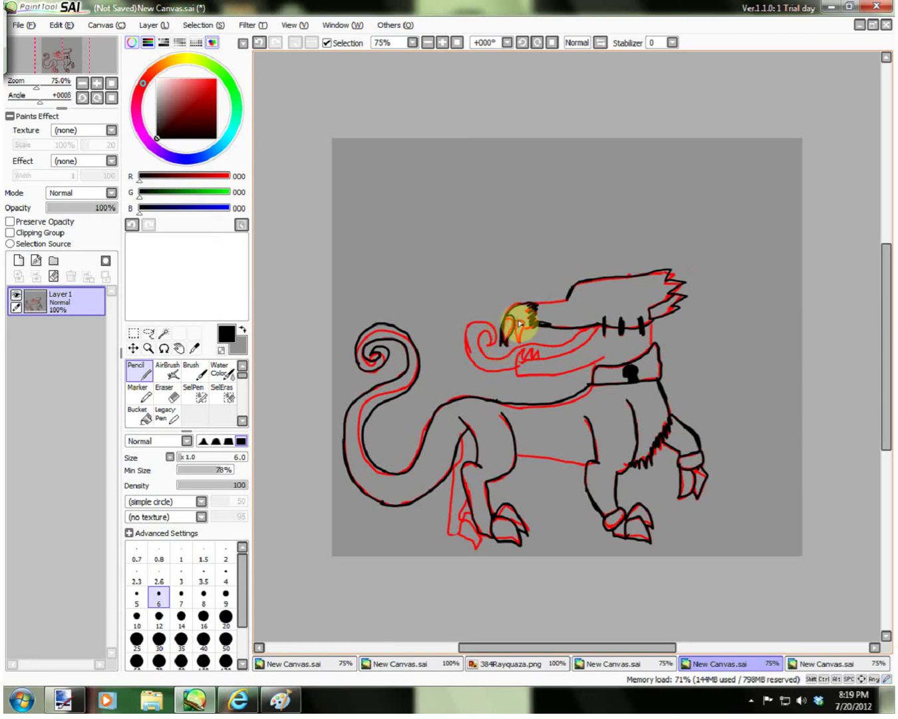
mouse_move(520, 322)
left_mouse_down()
mouse_move(522, 333)
mouse_move(517, 323)
mouse_move(533, 302)
left_mouse_up()
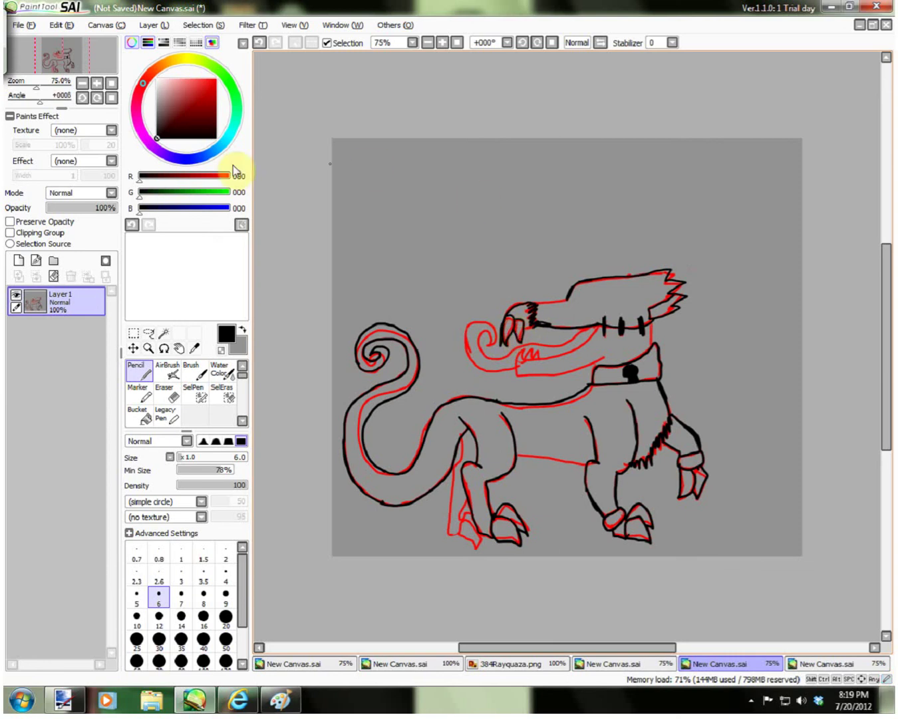
left_click(71, 26)
left_click(70, 41)
left_click(63, 25)
left_click(68, 41)
left_click(64, 25)
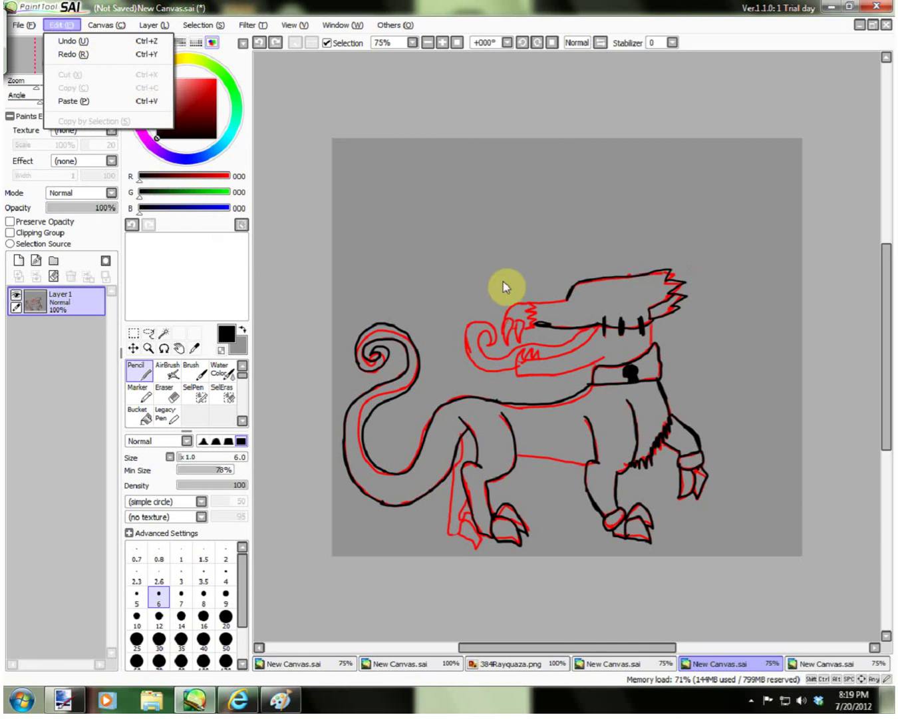
left_click(527, 308)
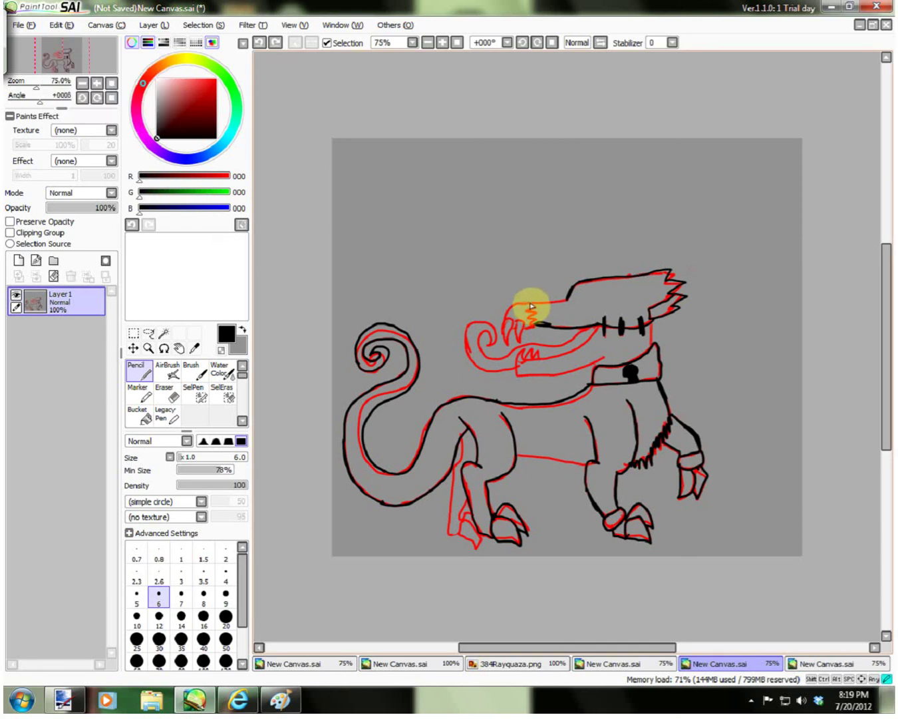
- Trace the snout with its jagged edge and fangs, plus the toothed lower jaw and throat, in black
mouse_move(527, 315)
left_mouse_down()
mouse_move(537, 328)
mouse_move(517, 334)
mouse_move(524, 348)
mouse_move(522, 325)
mouse_move(510, 321)
mouse_move(501, 345)
mouse_move(517, 330)
mouse_move(502, 315)
mouse_move(532, 307)
left_mouse_up()
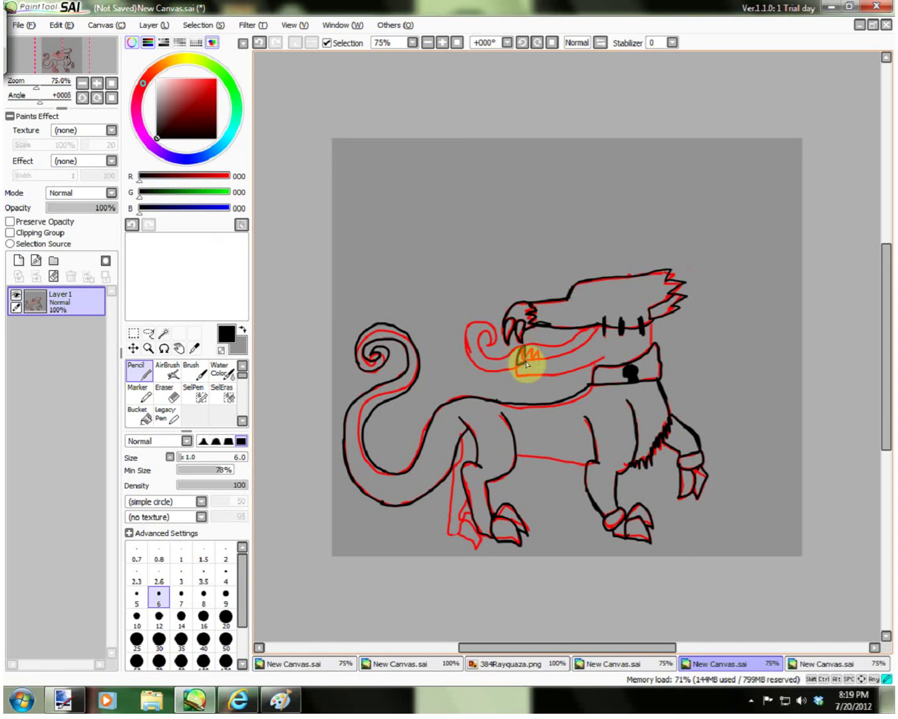
left_click_drag(529, 357, 586, 347)
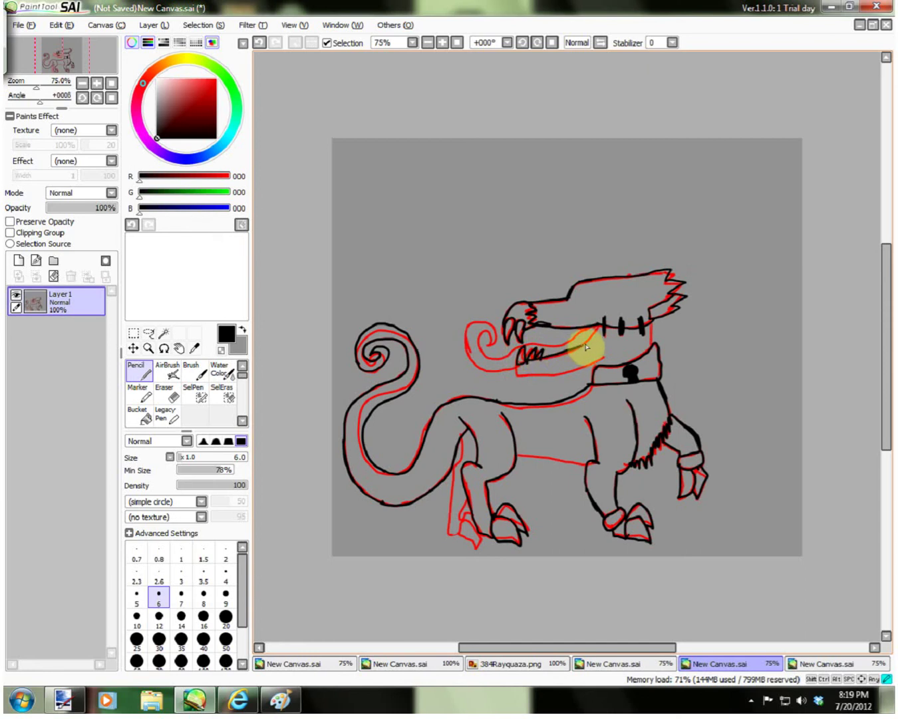
mouse_move(519, 367)
left_mouse_down()
mouse_move(590, 369)
mouse_move(616, 339)
mouse_move(666, 324)
mouse_move(649, 329)
mouse_move(652, 321)
mouse_move(648, 345)
left_mouse_up()
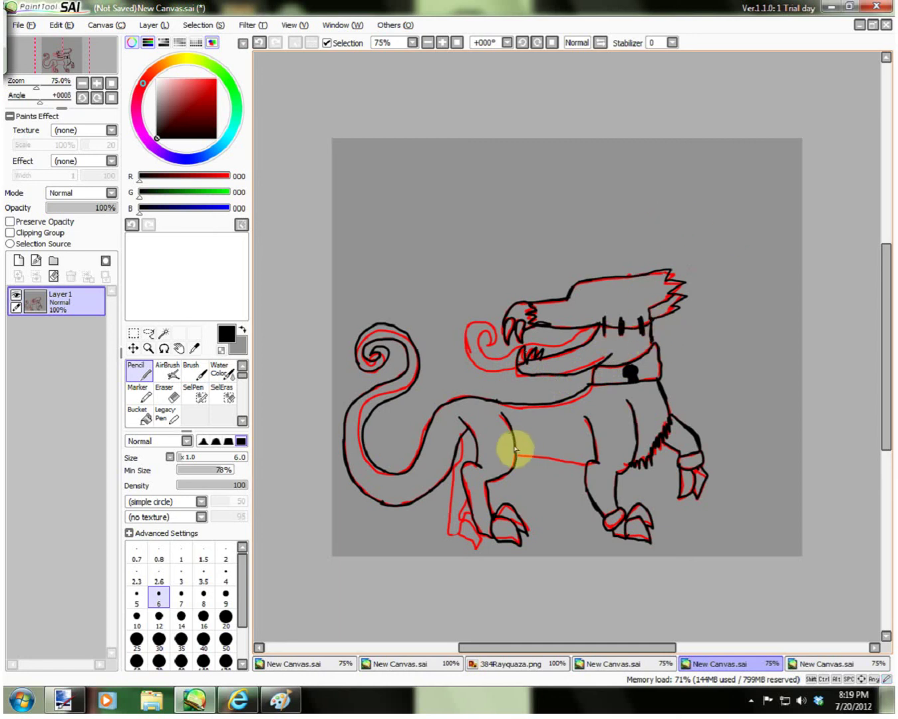
- Trace the belly line and the outer edge of the far hind leg in black
left_click_drag(518, 455, 555, 465)
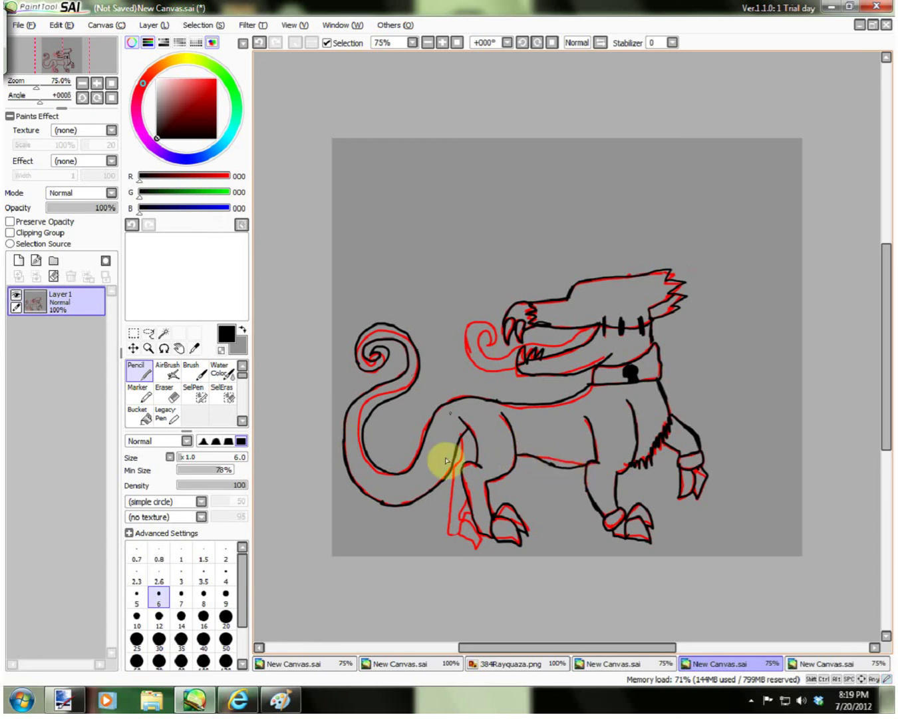
left_click_drag(457, 437, 448, 526)
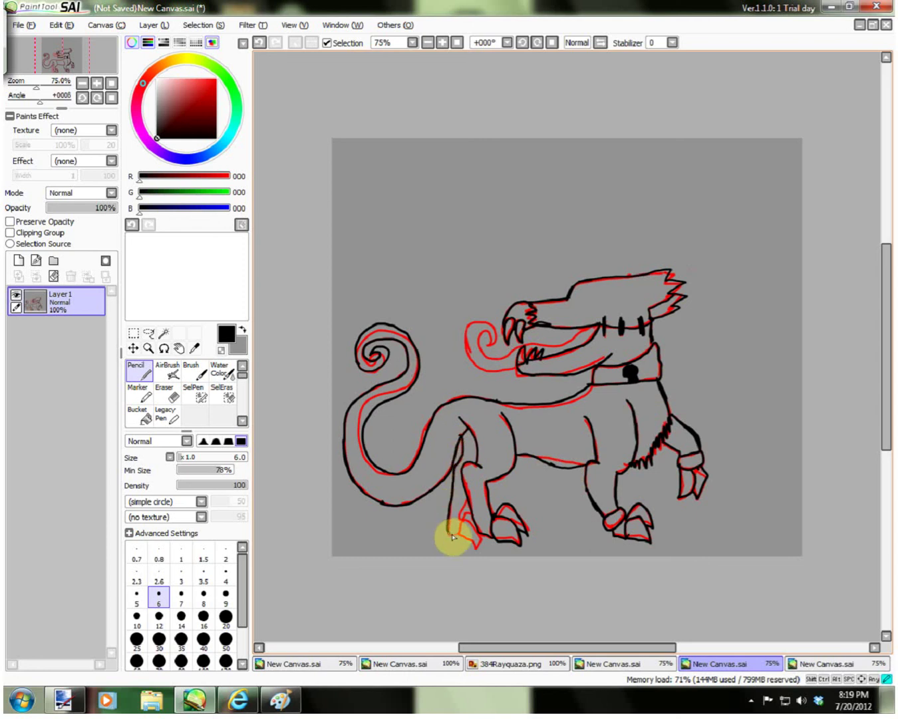
left_click(751, 700)
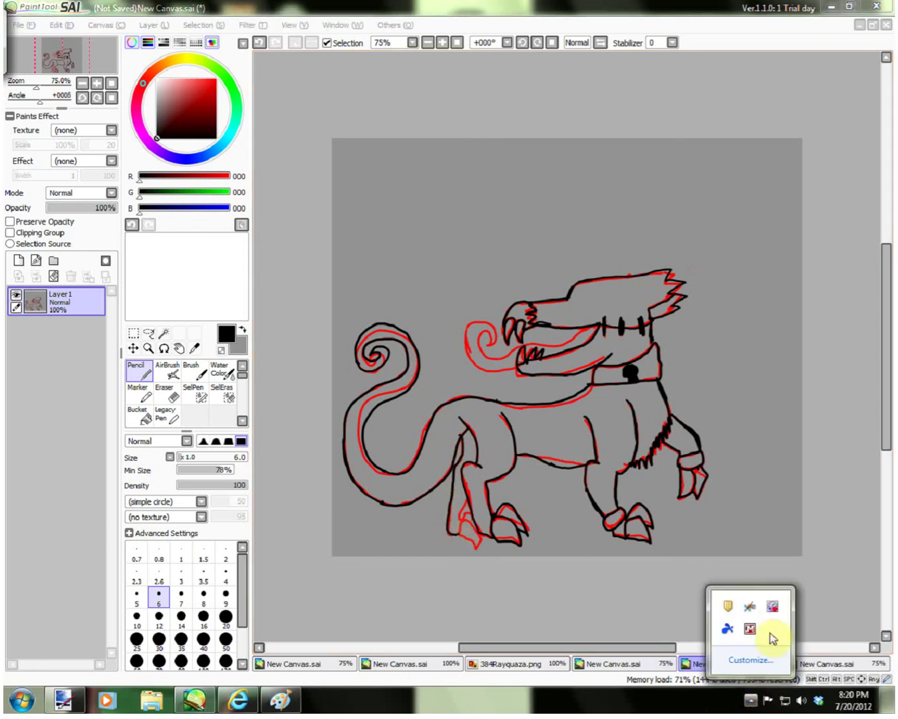
right_click(776, 600)
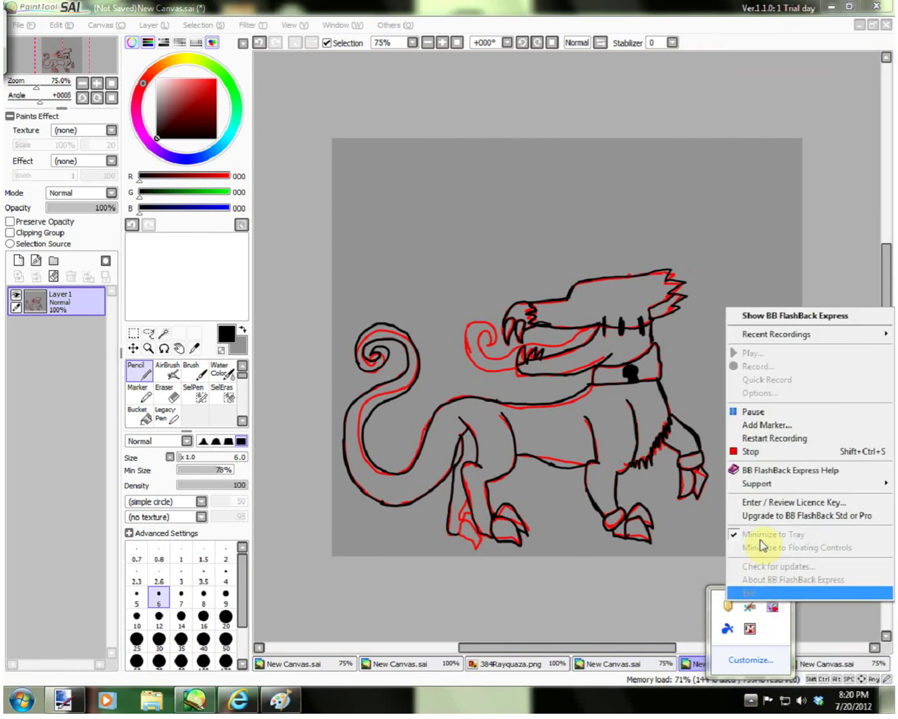
left_click(758, 405)
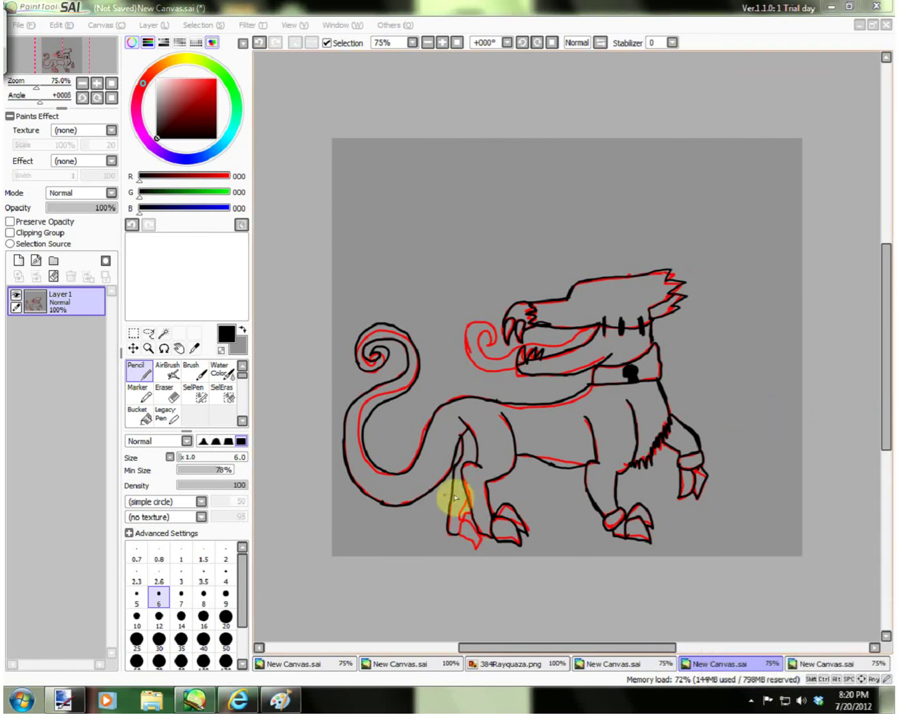
- Trace the far hind foot's claws and the long curled tongue in black
left_click(463, 512)
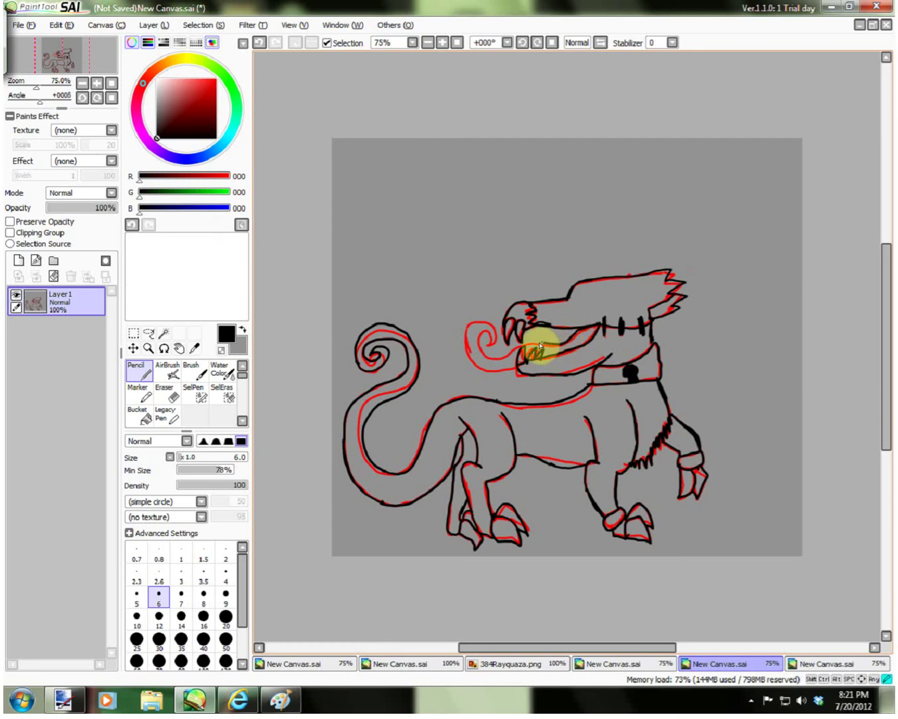
mouse_move(484, 348)
left_mouse_down()
mouse_move(500, 317)
mouse_move(494, 327)
mouse_move(468, 327)
mouse_move(465, 355)
mouse_move(487, 370)
mouse_move(515, 370)
left_mouse_up()
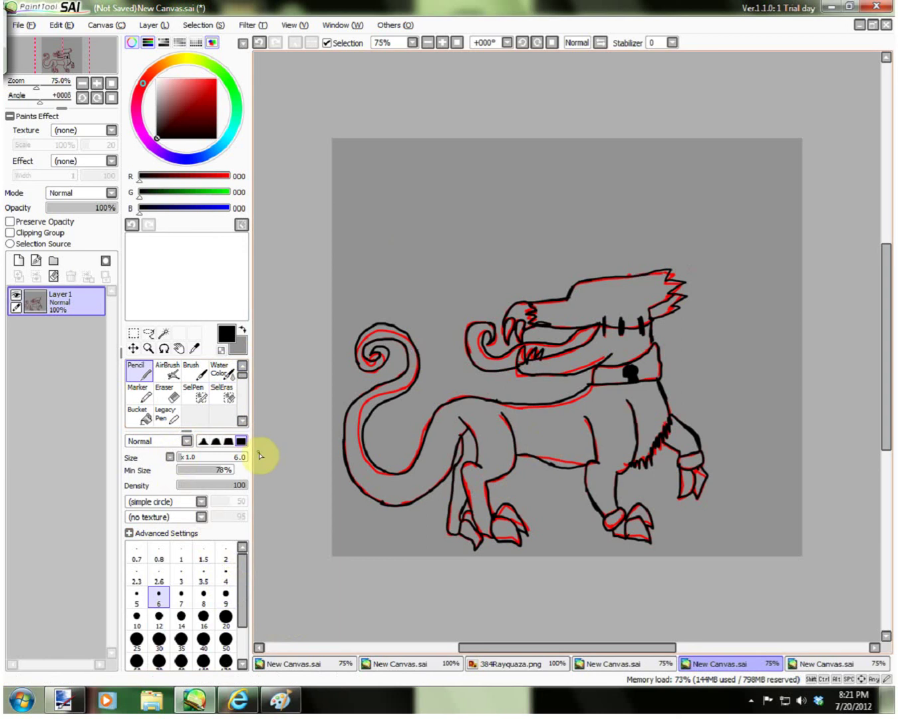
- Set the drawing color to white and select the creature's body, head, lower jaw, tongue and snout with the Magic Wand
left_click(157, 78)
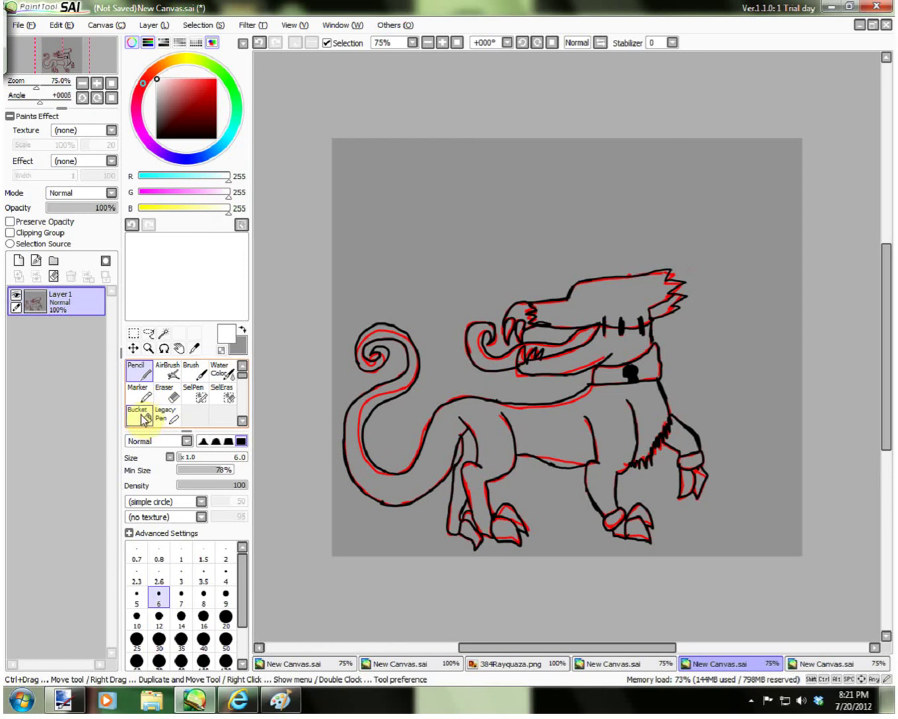
left_click(164, 332)
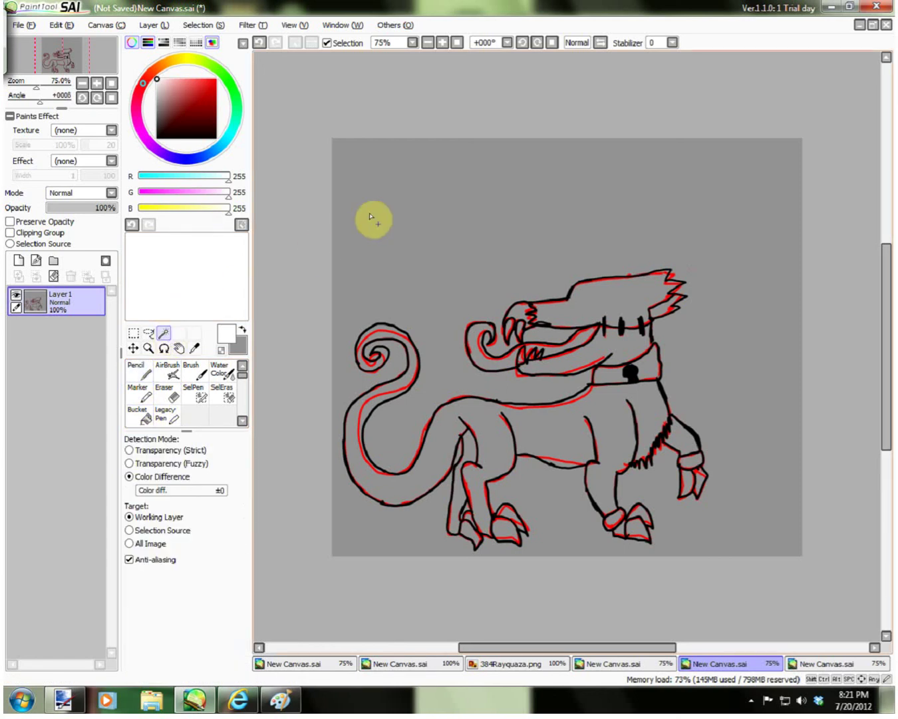
left_click(459, 423)
left_click(616, 333)
left_click(623, 353)
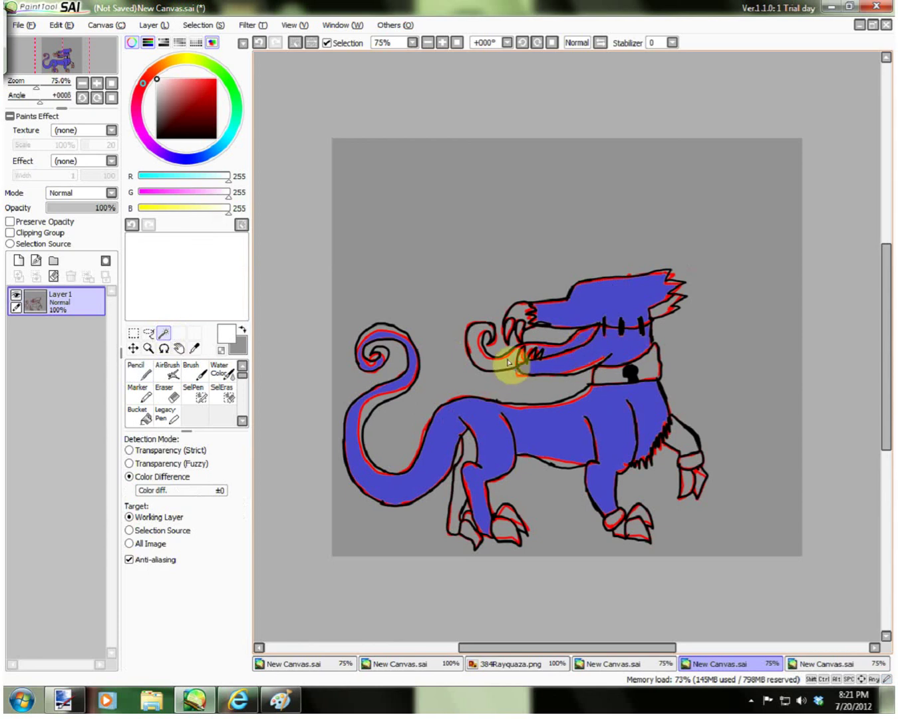
left_click(503, 365)
left_click(517, 317)
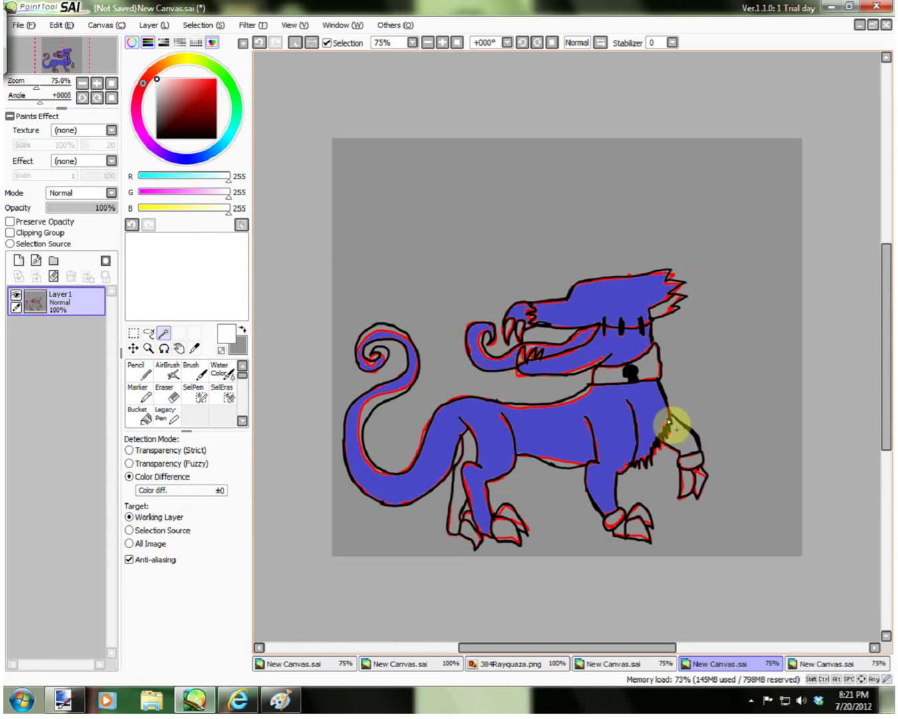
- Add the raised front leg, the clawed feet and the far hind leg to the Magic Wand selection
left_click(680, 436)
left_click(688, 477)
left_click(703, 482)
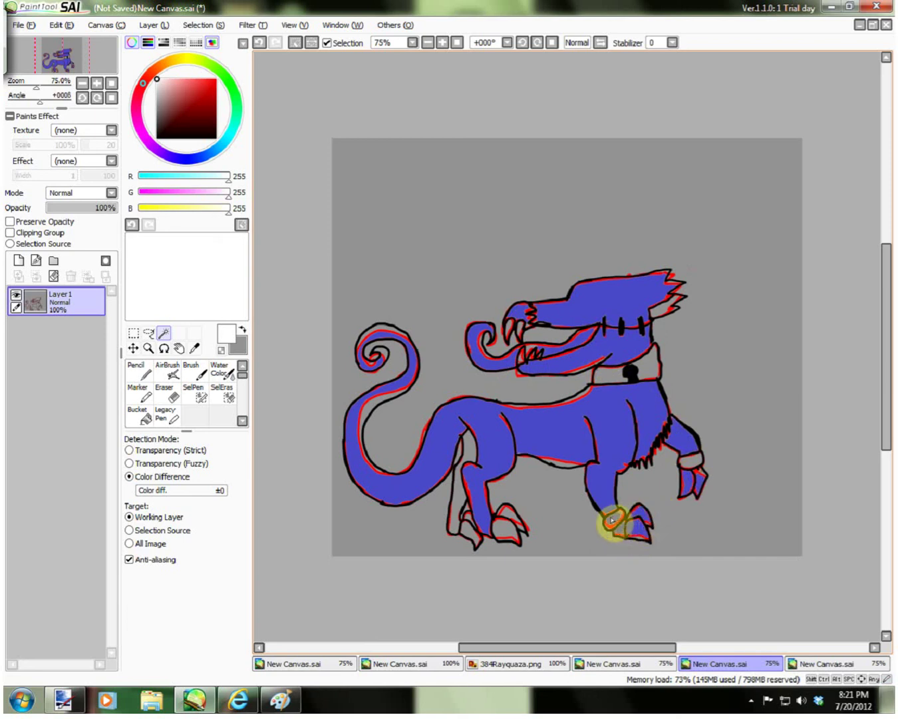
left_click(509, 515)
left_click(519, 527)
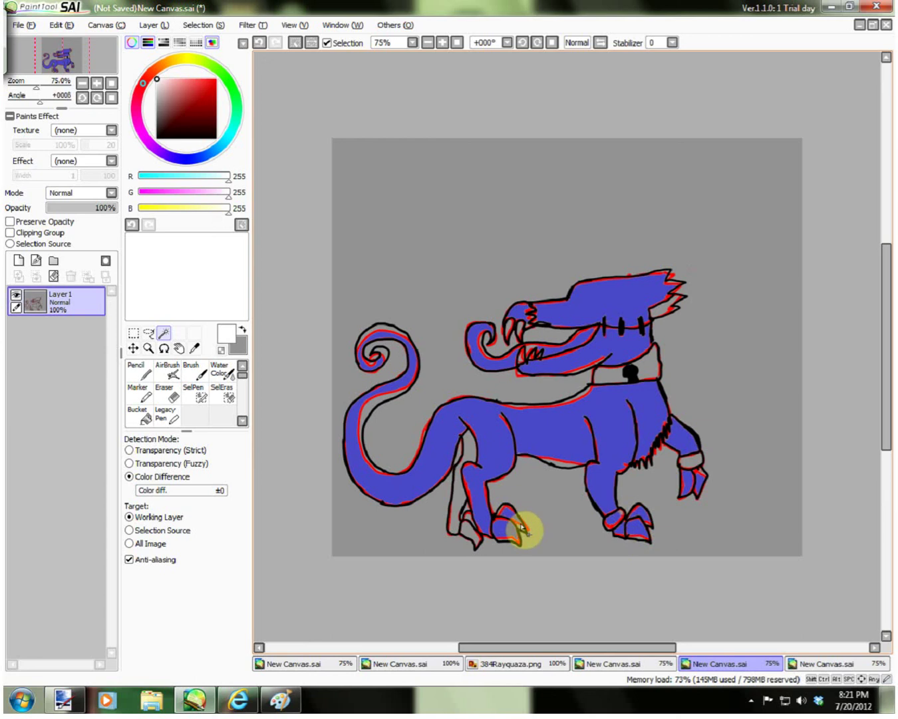
left_click(469, 526)
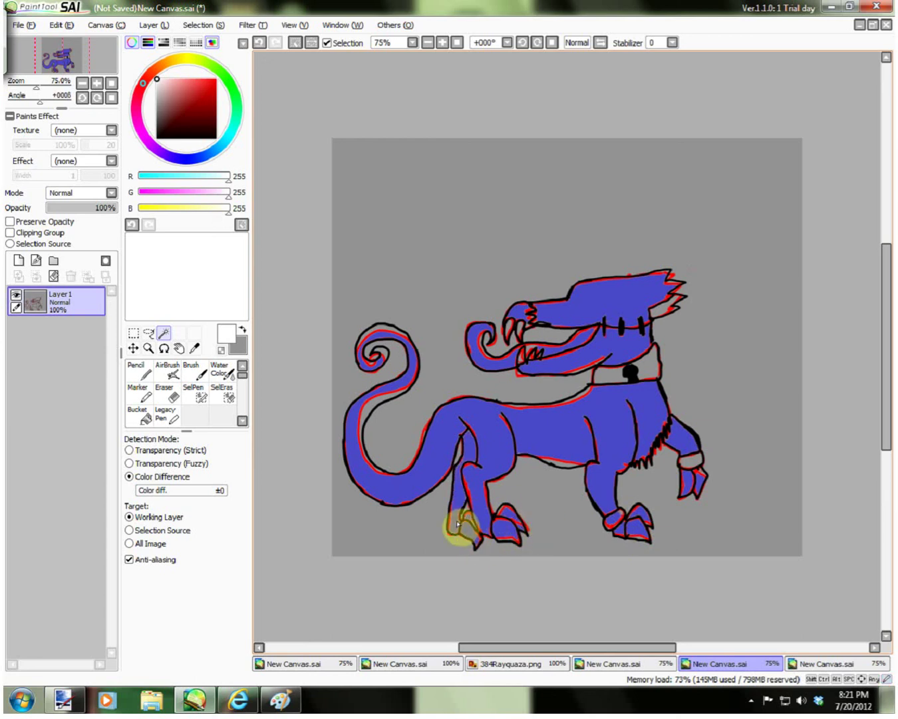
- Add the wrist band of the raised front leg and the collar areas to the selection
left_click(690, 464)
left_click(602, 381)
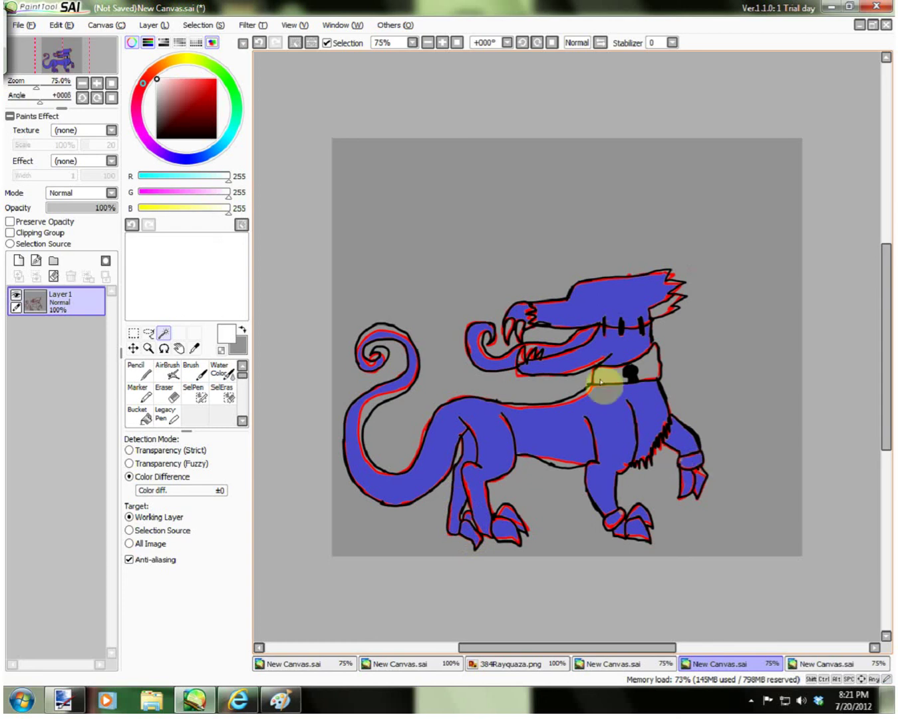
left_click(639, 367)
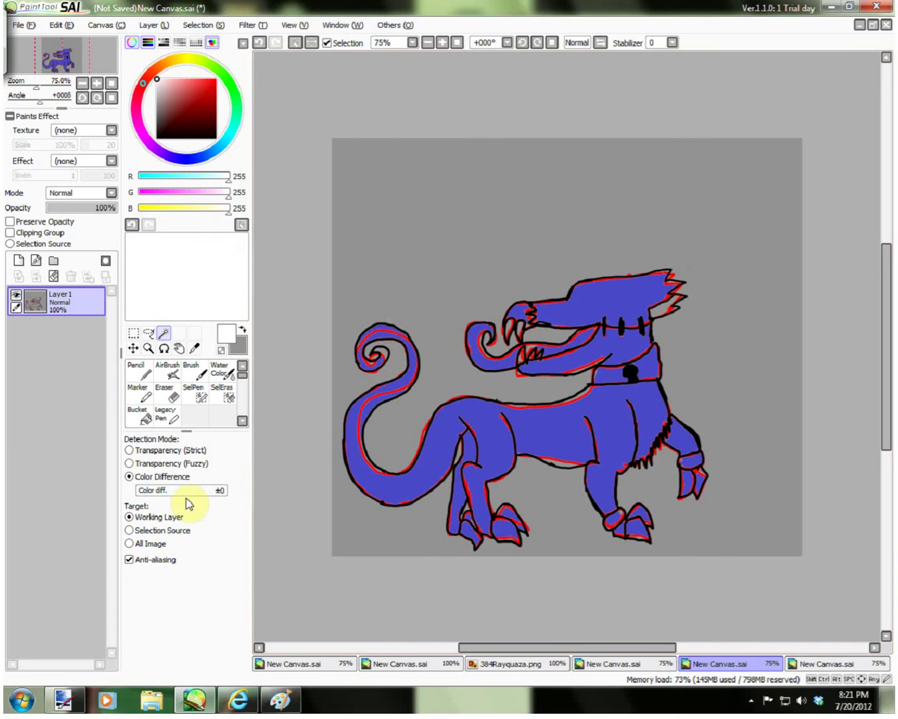
- Try the SelEras tool around the tail, and paint the selection over the entire canvas with SelPen at size 40
left_click(195, 393)
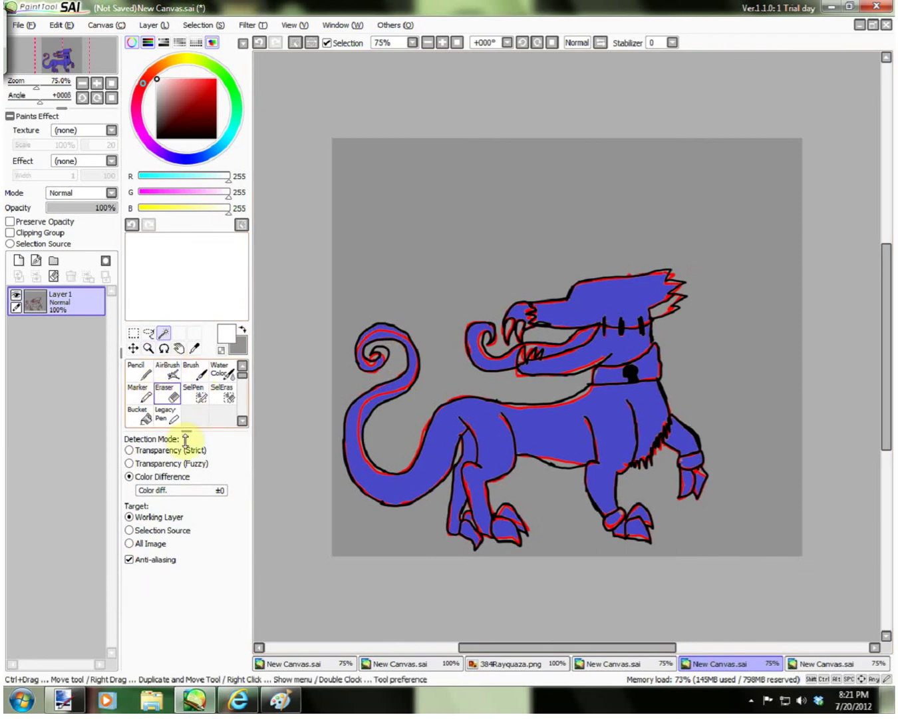
left_click(223, 394)
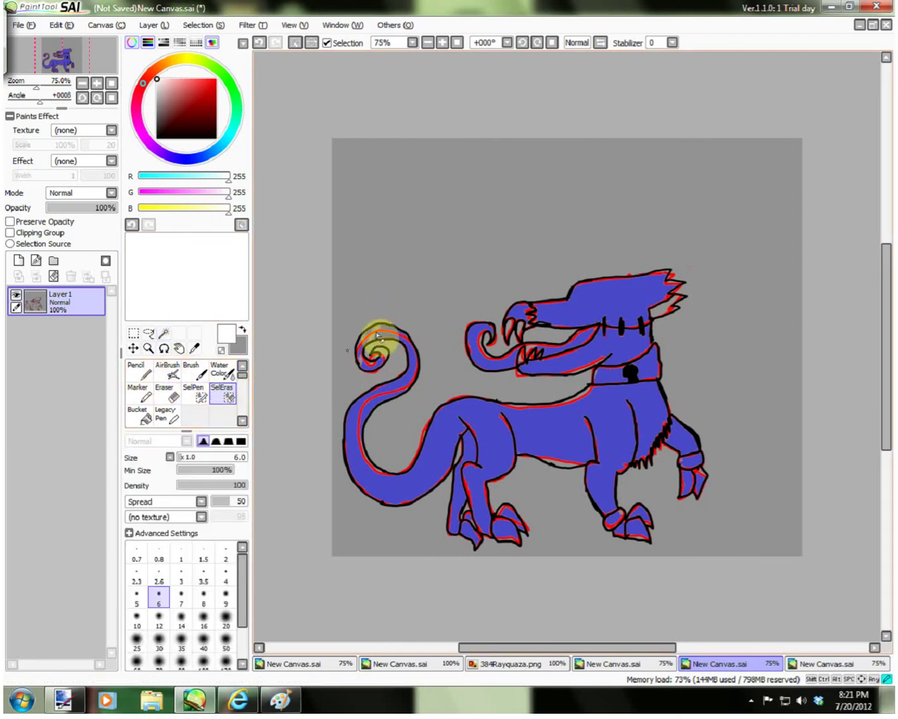
mouse_move(352, 377)
left_mouse_down()
mouse_move(387, 269)
mouse_move(331, 442)
mouse_move(437, 302)
mouse_move(465, 255)
left_mouse_up()
left_click_drag(373, 353, 458, 213)
mouse_move(341, 452)
left_mouse_down()
mouse_move(427, 311)
mouse_move(469, 92)
mouse_move(309, 192)
mouse_move(367, 54)
mouse_move(311, 301)
mouse_move(515, 133)
mouse_move(357, 580)
mouse_move(416, 590)
mouse_move(527, 211)
mouse_move(630, 110)
mouse_move(472, 394)
mouse_move(477, 457)
mouse_move(471, 417)
mouse_move(640, 143)
mouse_move(531, 304)
mouse_move(677, 150)
mouse_move(537, 614)
mouse_move(688, 188)
mouse_move(603, 576)
mouse_move(626, 565)
mouse_move(716, 135)
mouse_move(718, 560)
mouse_move(601, 367)
mouse_move(584, 612)
mouse_move(639, 313)
mouse_move(685, 490)
mouse_move(675, 355)
mouse_move(734, 281)
mouse_move(780, 259)
mouse_move(797, 231)
mouse_move(804, 375)
mouse_move(777, 567)
mouse_move(748, 560)
mouse_move(708, 509)
mouse_move(737, 499)
mouse_move(735, 461)
mouse_move(767, 495)
mouse_move(754, 413)
mouse_move(786, 537)
mouse_move(764, 485)
left_mouse_up()
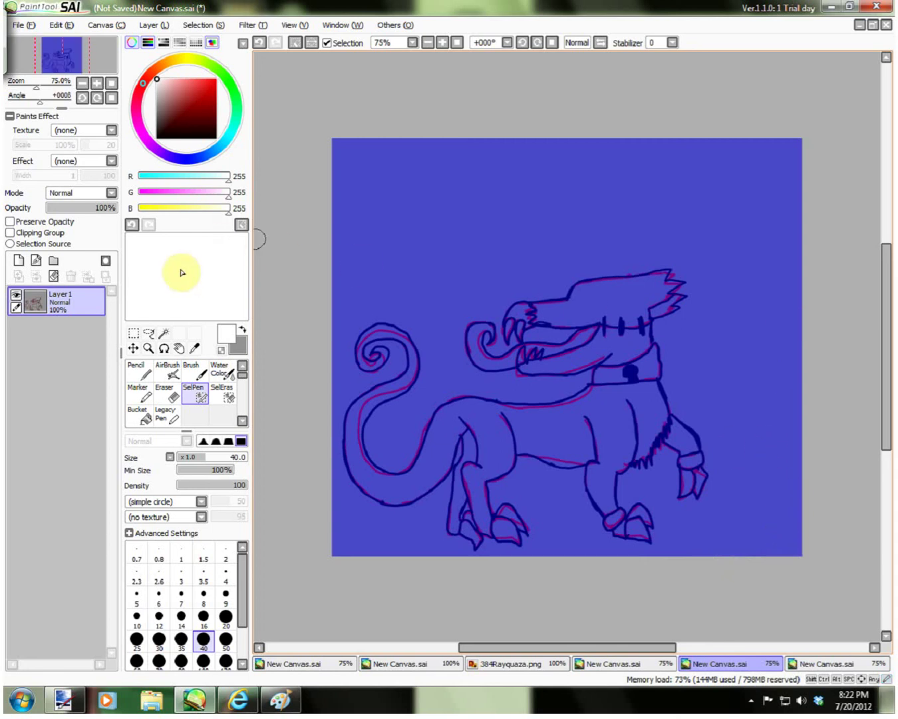
- Fill the selected canvas with white using the Bucket in Transparency (Strict) mode
left_click(147, 419)
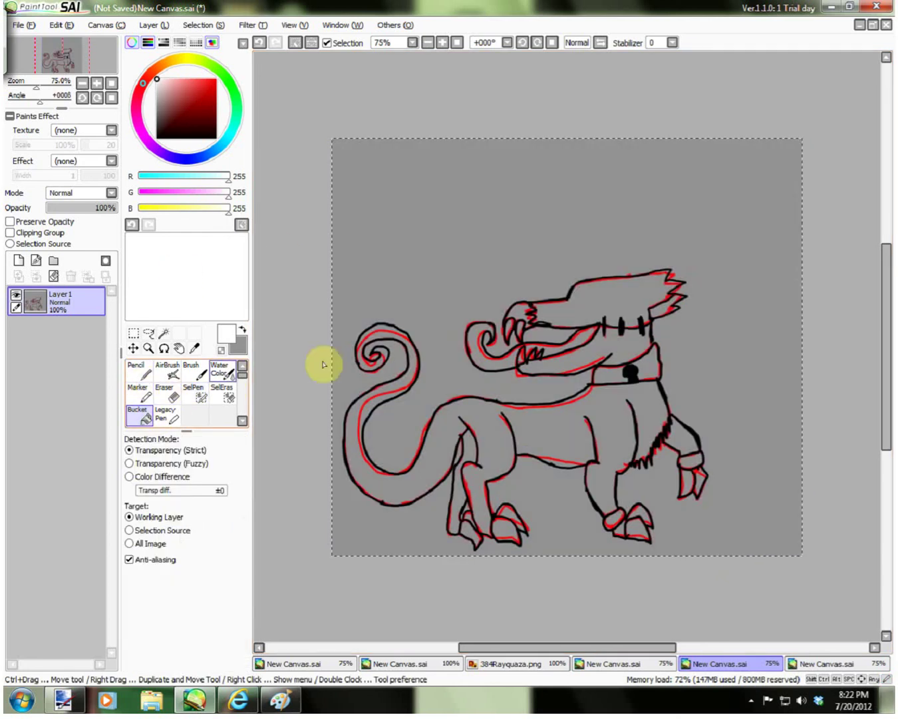
left_click(543, 440)
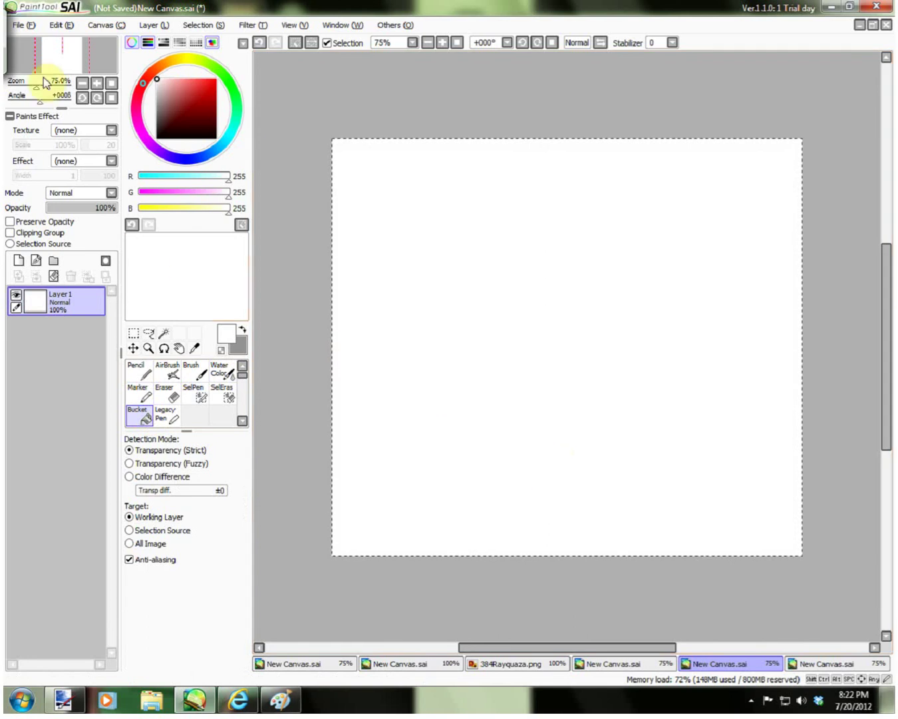
- Undo the white canvas fill and the full-canvas selection painted around the creature
left_click(60, 25)
left_click(61, 36)
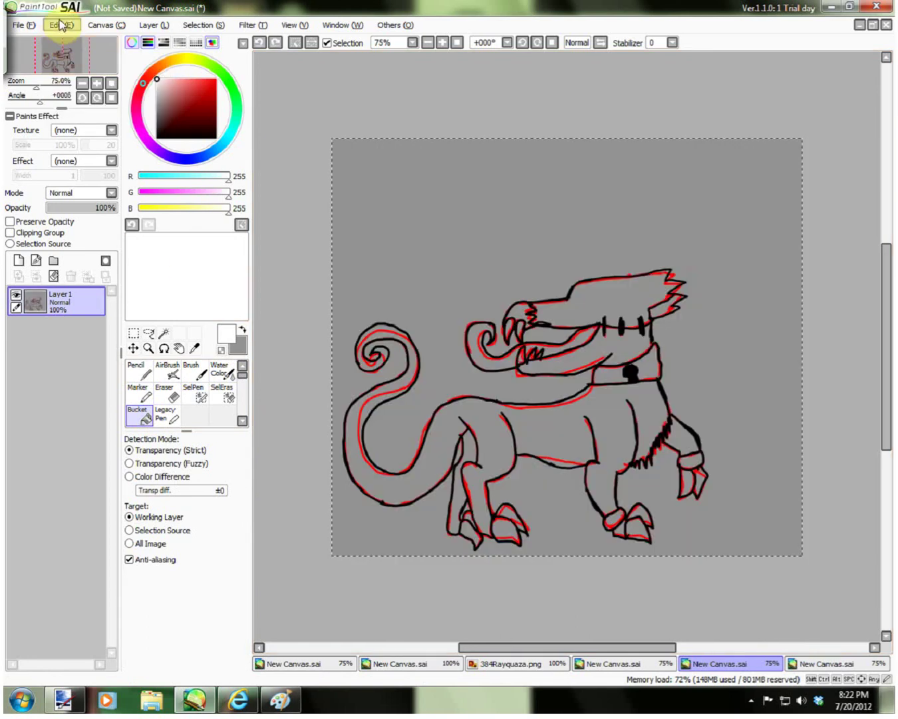
left_click(59, 25)
left_click(64, 37)
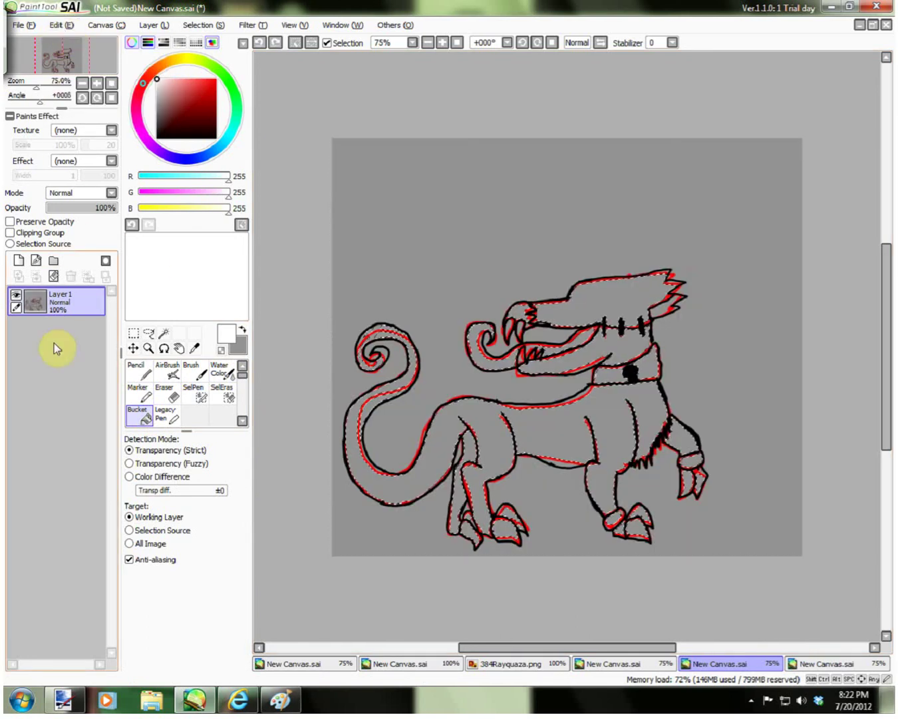
- Fill the selected body, tail, legs, feet, collar and head of the creature with white using the Bucket
left_click(531, 438)
left_click(475, 482)
left_click(467, 457)
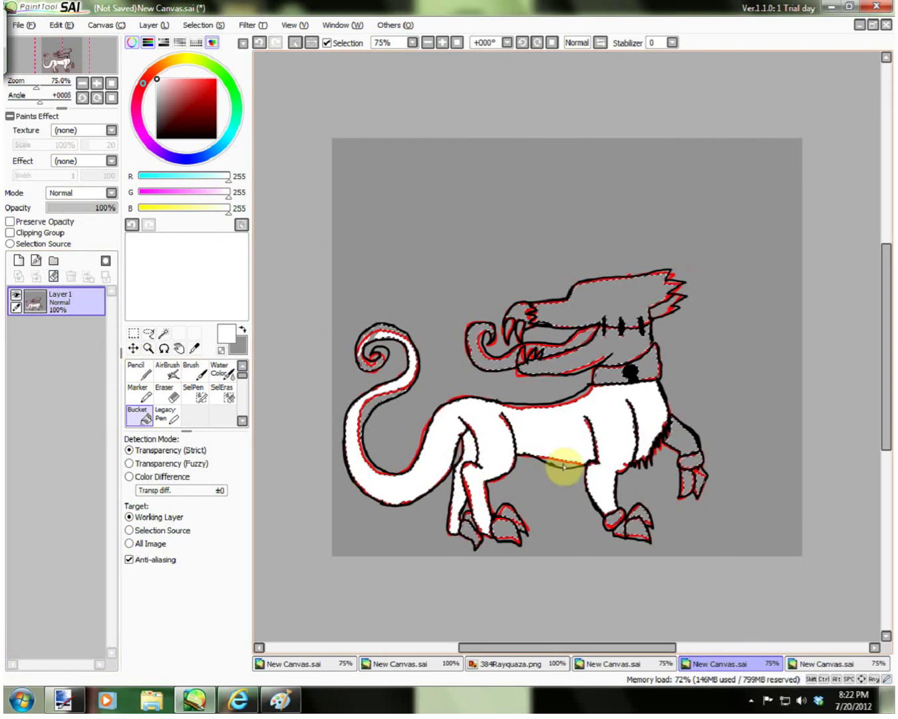
left_click(691, 438)
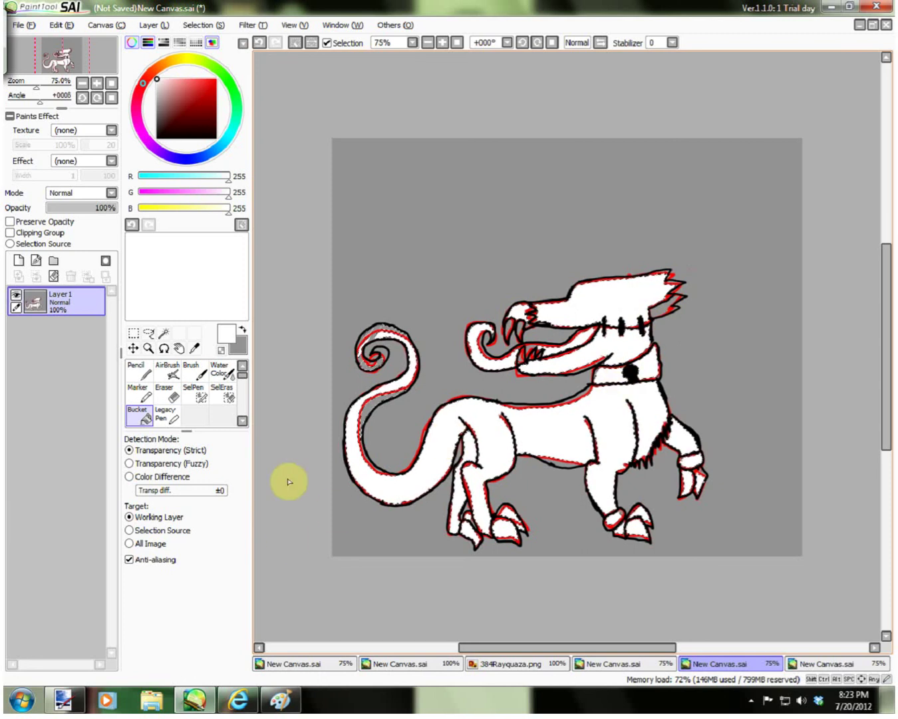
left_click(382, 412)
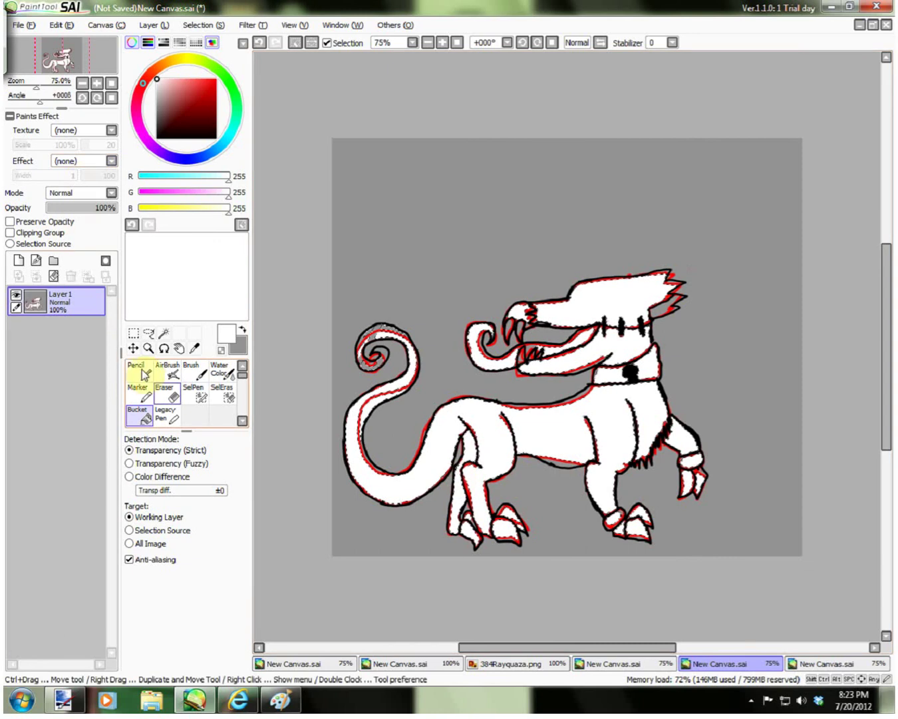
- Extend the selection with SelPen at size 40 over the creature's outlines and a surrounding margin, including the curled tail
left_click(196, 394)
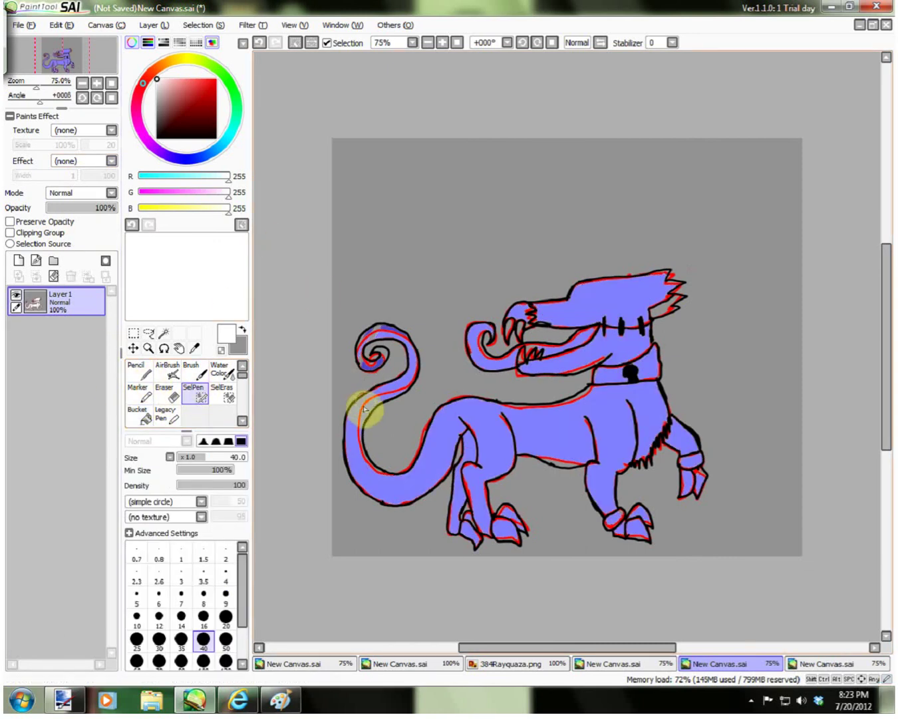
left_click_drag(531, 417, 539, 430)
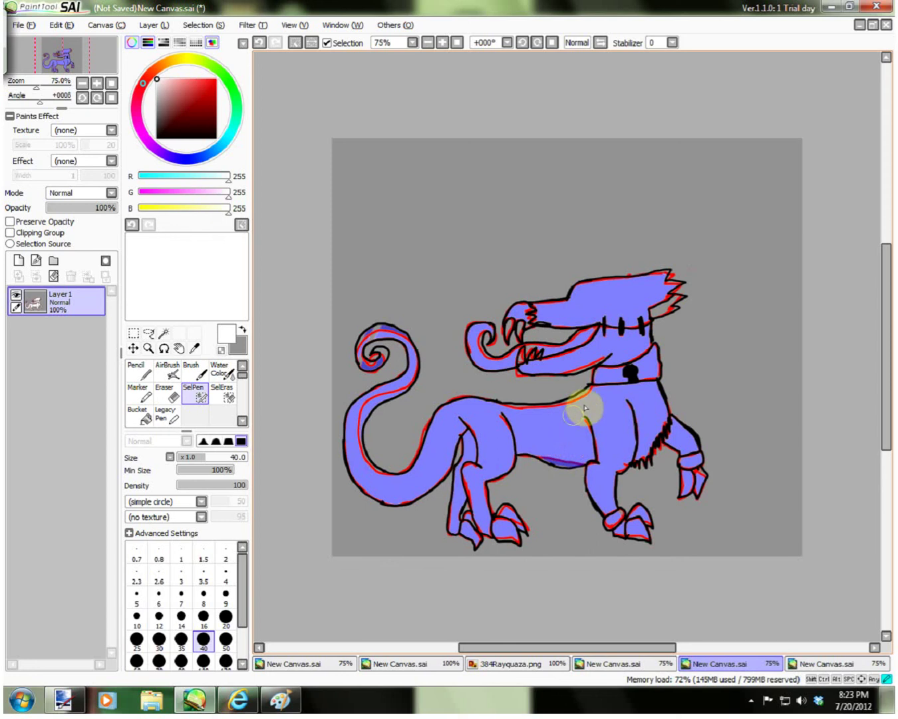
mouse_move(576, 416)
left_mouse_down()
mouse_move(577, 392)
mouse_move(441, 436)
mouse_move(409, 435)
mouse_move(420, 418)
mouse_move(481, 403)
mouse_move(451, 410)
mouse_move(404, 478)
mouse_move(468, 418)
mouse_move(499, 412)
mouse_move(461, 489)
mouse_move(450, 546)
mouse_move(436, 535)
mouse_move(482, 477)
mouse_move(545, 455)
mouse_move(563, 468)
mouse_move(564, 508)
mouse_move(605, 470)
mouse_move(628, 466)
mouse_move(622, 531)
mouse_move(644, 469)
mouse_move(712, 453)
mouse_move(709, 461)
mouse_move(687, 442)
mouse_move(665, 391)
mouse_move(654, 313)
mouse_move(670, 331)
mouse_move(672, 307)
mouse_move(649, 275)
mouse_move(670, 267)
mouse_move(590, 281)
mouse_move(545, 319)
mouse_move(528, 307)
mouse_move(506, 316)
mouse_move(560, 296)
mouse_move(511, 309)
mouse_move(485, 336)
mouse_move(482, 365)
mouse_move(489, 350)
mouse_move(505, 362)
mouse_move(502, 384)
mouse_move(500, 367)
mouse_move(565, 310)
mouse_move(557, 374)
mouse_move(588, 364)
mouse_move(603, 339)
mouse_move(576, 367)
mouse_move(683, 292)
left_mouse_up()
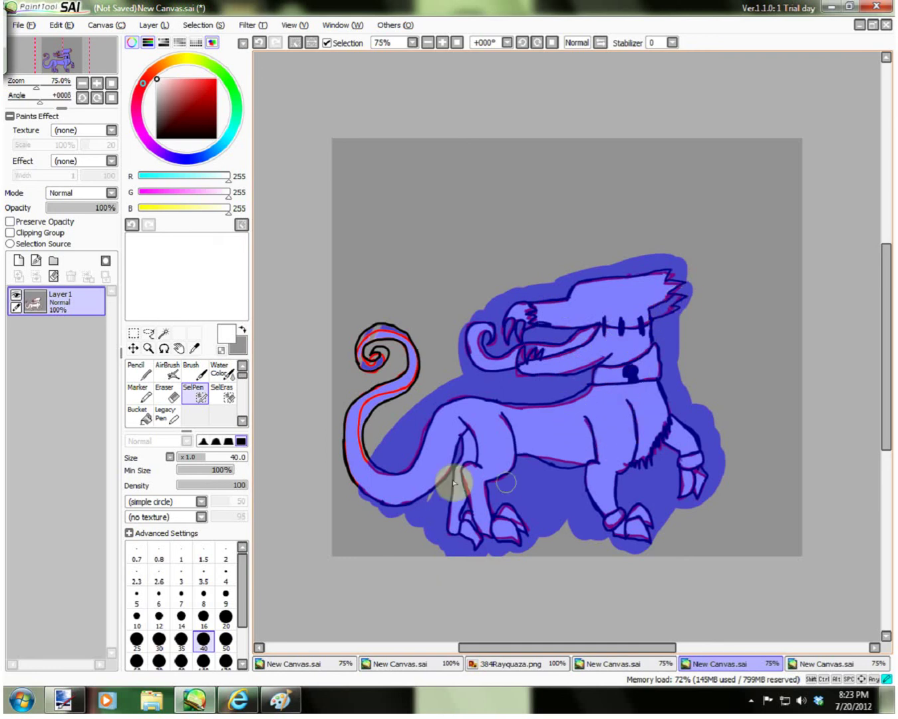
mouse_move(405, 499)
left_mouse_down()
mouse_move(382, 491)
mouse_move(350, 457)
mouse_move(348, 420)
mouse_move(343, 432)
mouse_move(370, 388)
mouse_move(386, 405)
mouse_move(380, 431)
mouse_move(408, 345)
mouse_move(390, 375)
mouse_move(360, 348)
mouse_move(384, 350)
mouse_move(385, 336)
mouse_move(360, 357)
mouse_move(404, 413)
mouse_move(383, 410)
mouse_move(342, 380)
left_mouse_up()
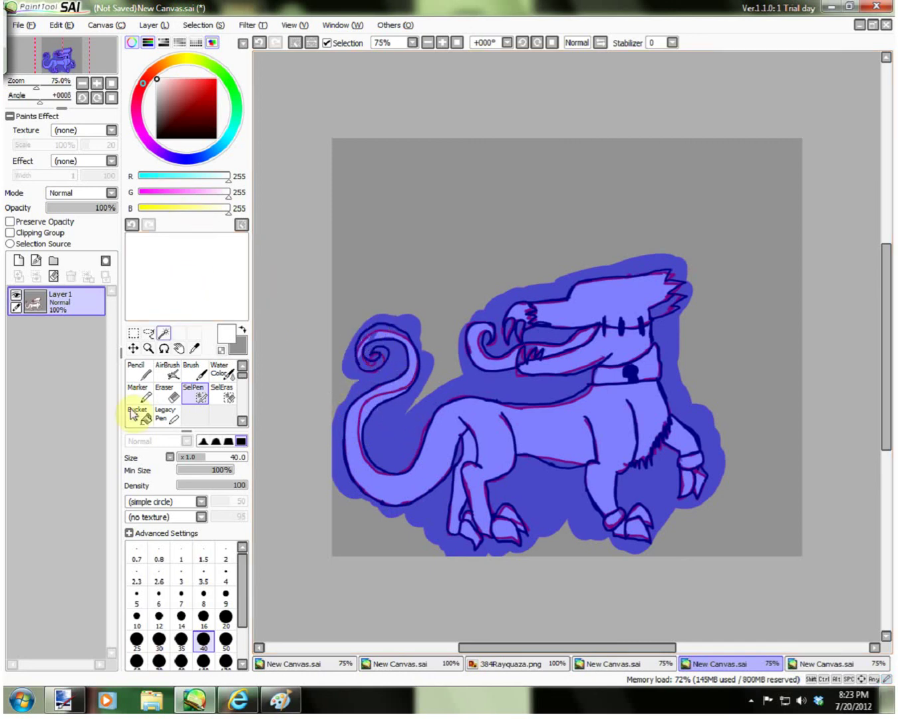
- Try painting white over the curled tail inside the selection with the Pencil at size 30, and undo the stroke
left_click(144, 372)
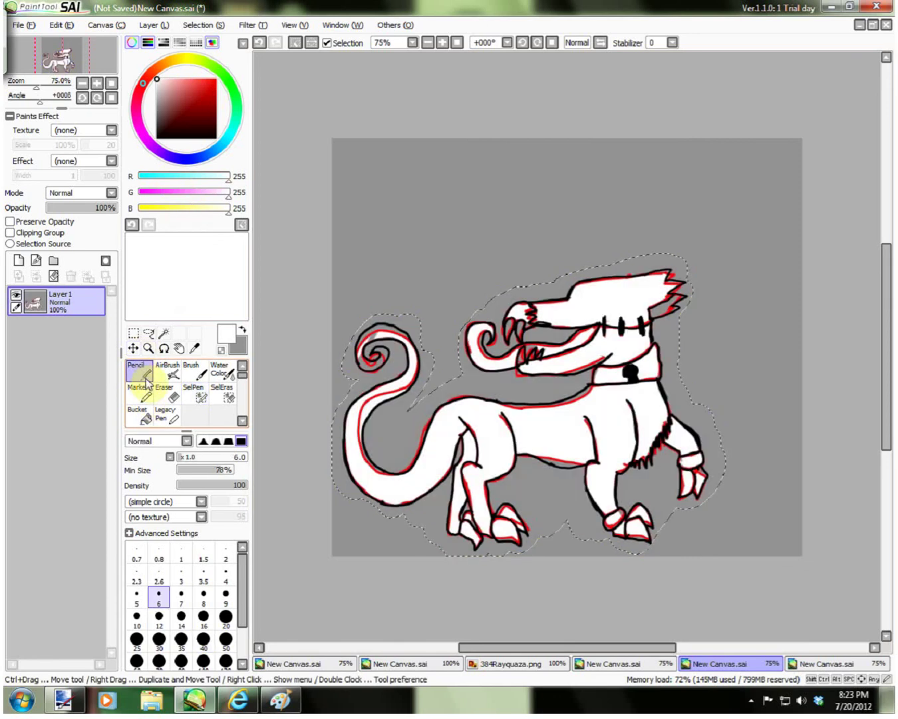
left_click(159, 639)
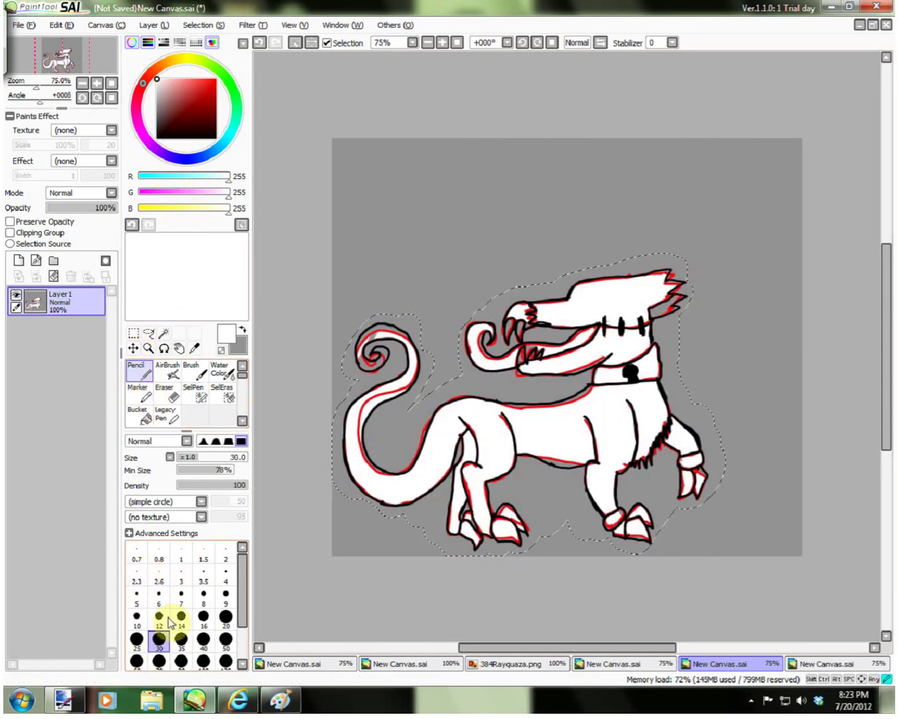
mouse_move(372, 333)
left_mouse_down()
mouse_move(351, 357)
mouse_move(392, 330)
left_mouse_up()
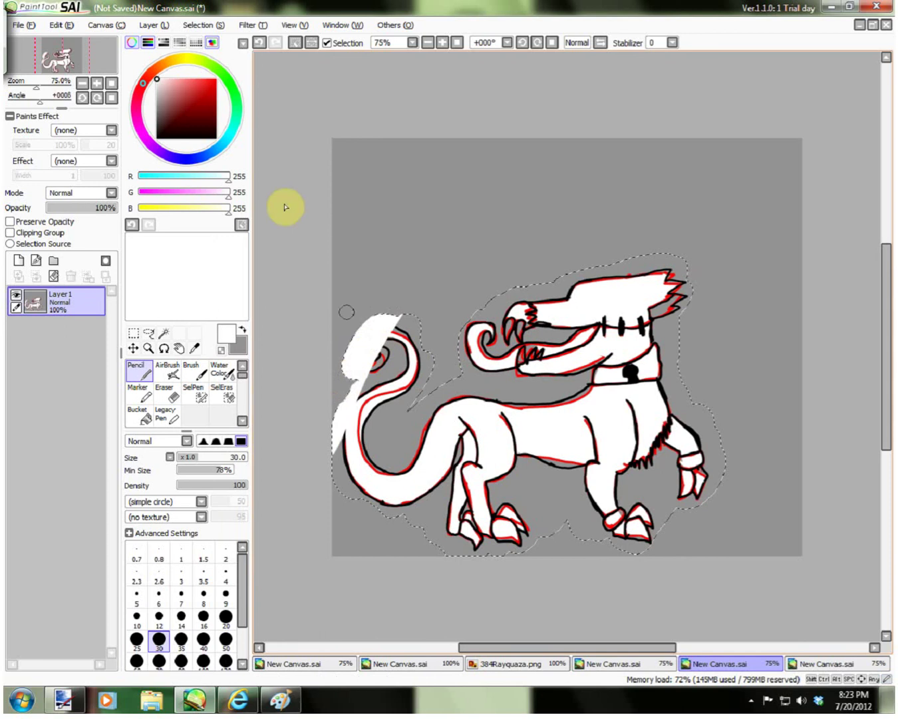
left_click(63, 23)
left_click(63, 41)
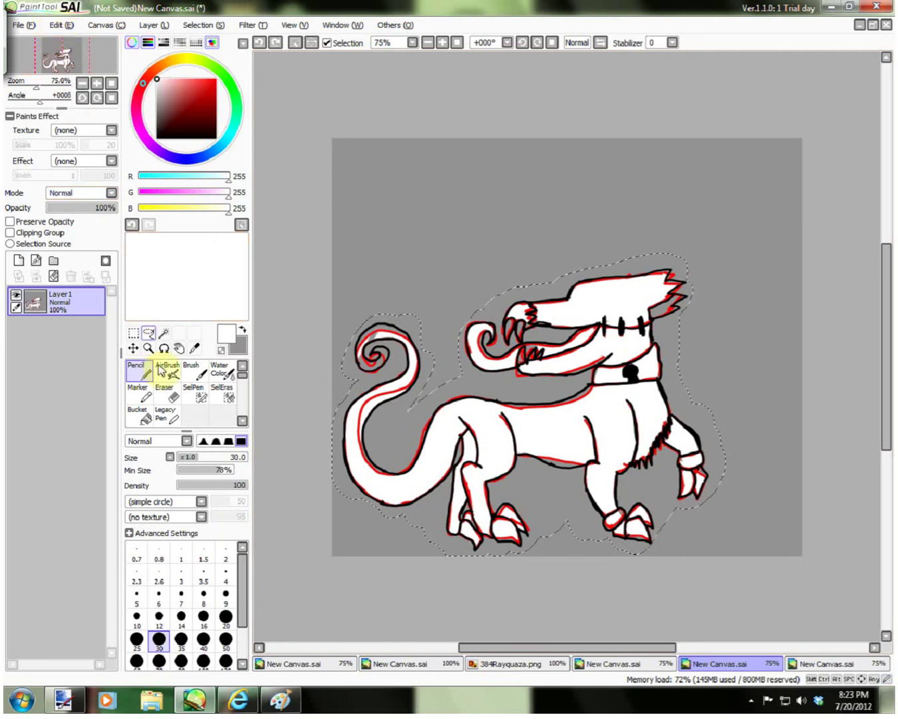
- Clear the selection around the creature
left_click(147, 332)
left_click(133, 347)
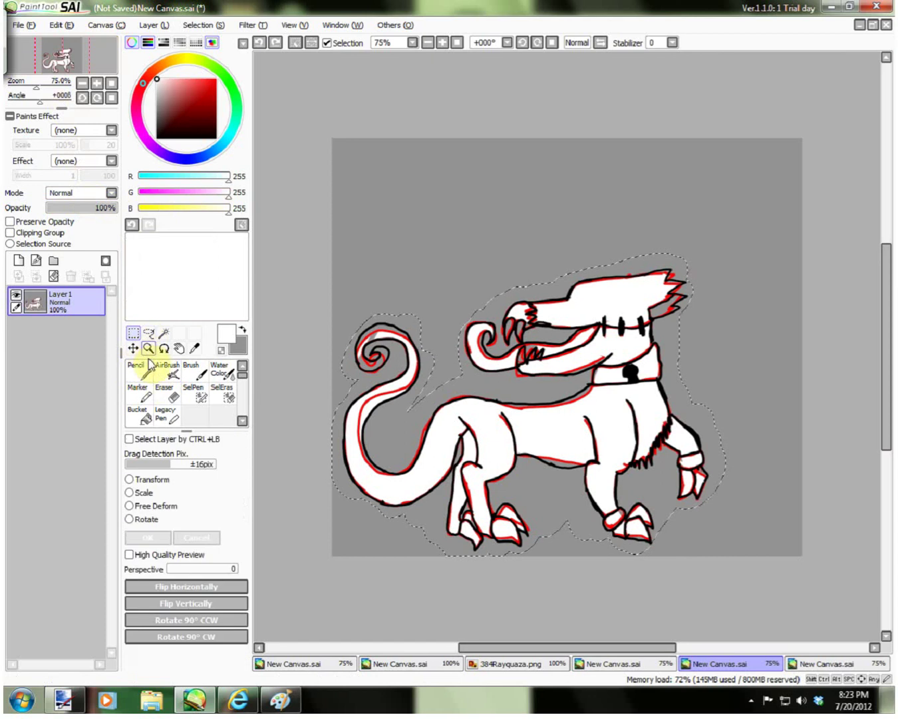
left_click(164, 333)
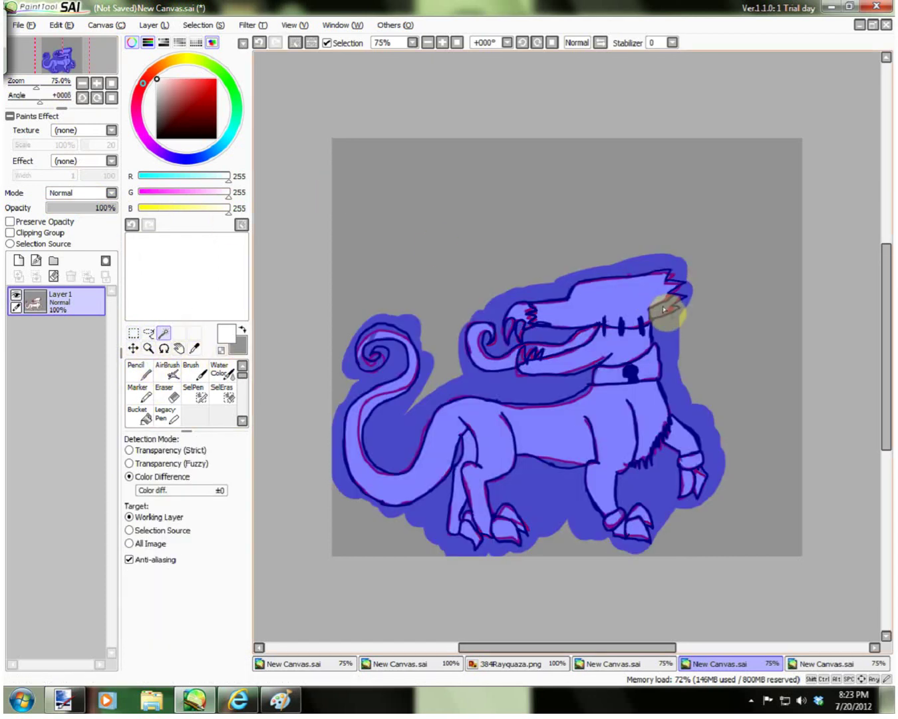
left_click(133, 348)
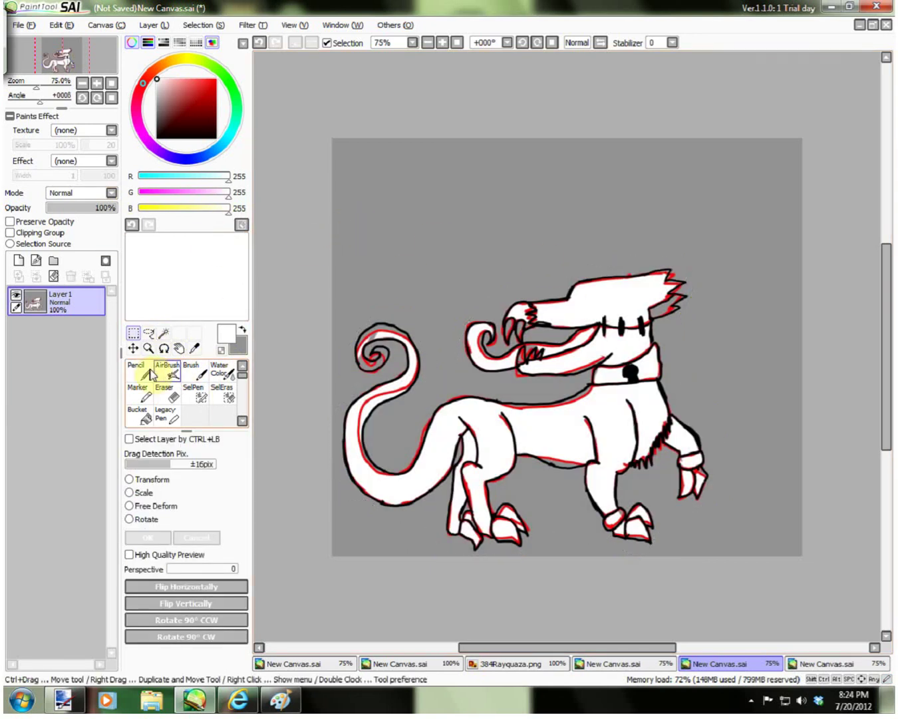
- Select the lower head tuft, the black line art, the body and the back and belly gaps with the Magic Wand in Color Difference mode
left_click(164, 333)
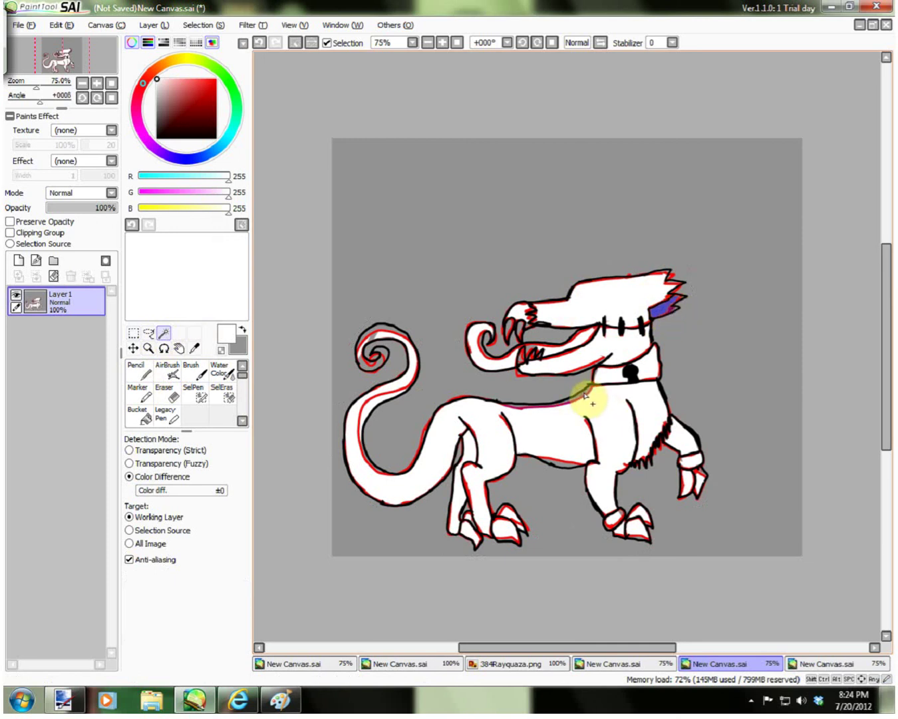
left_click(518, 406)
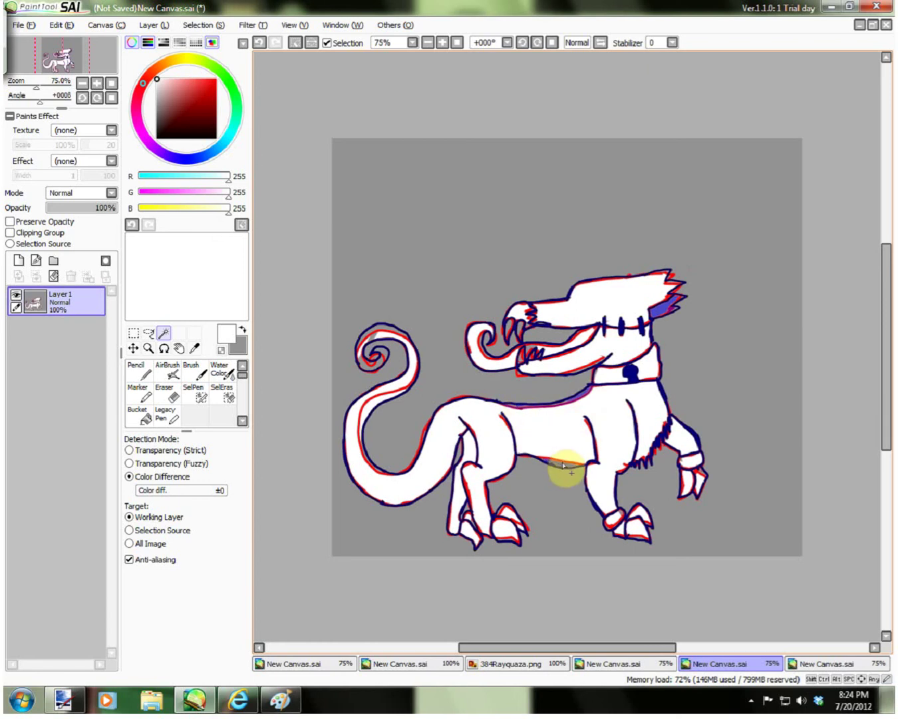
left_click(555, 461)
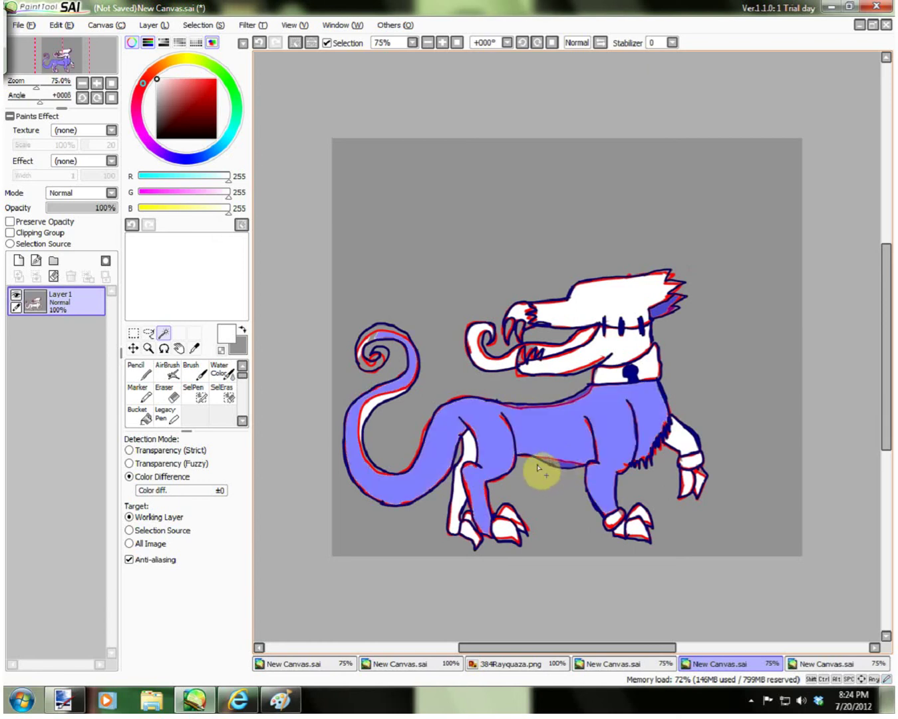
- Add the far hind leg, both hind feet, and the band and claws of the standing front foot to the selection
left_click(465, 470)
left_click(471, 532)
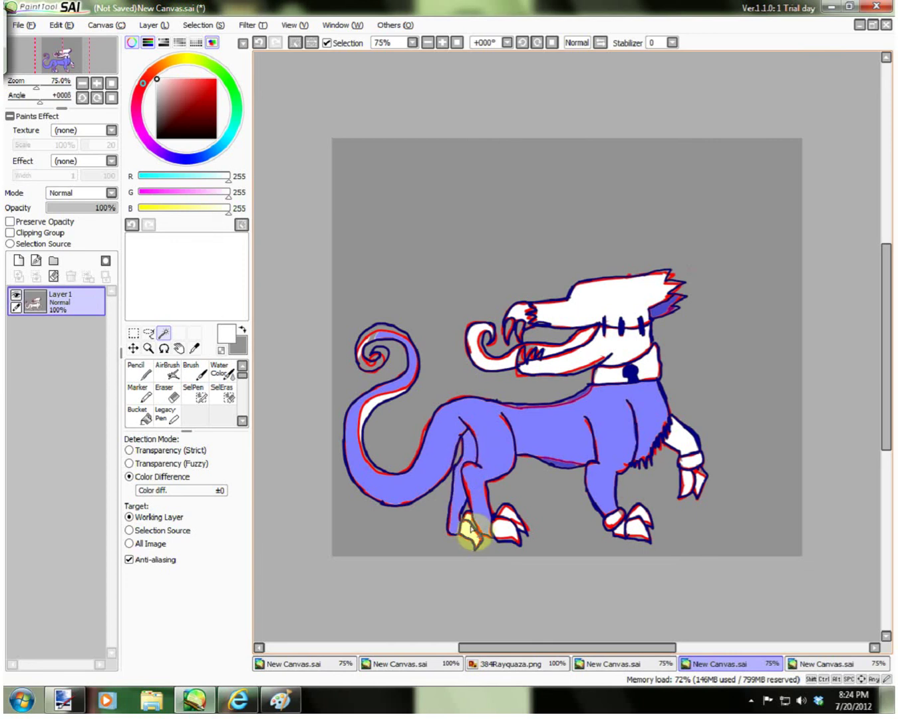
left_click(498, 531)
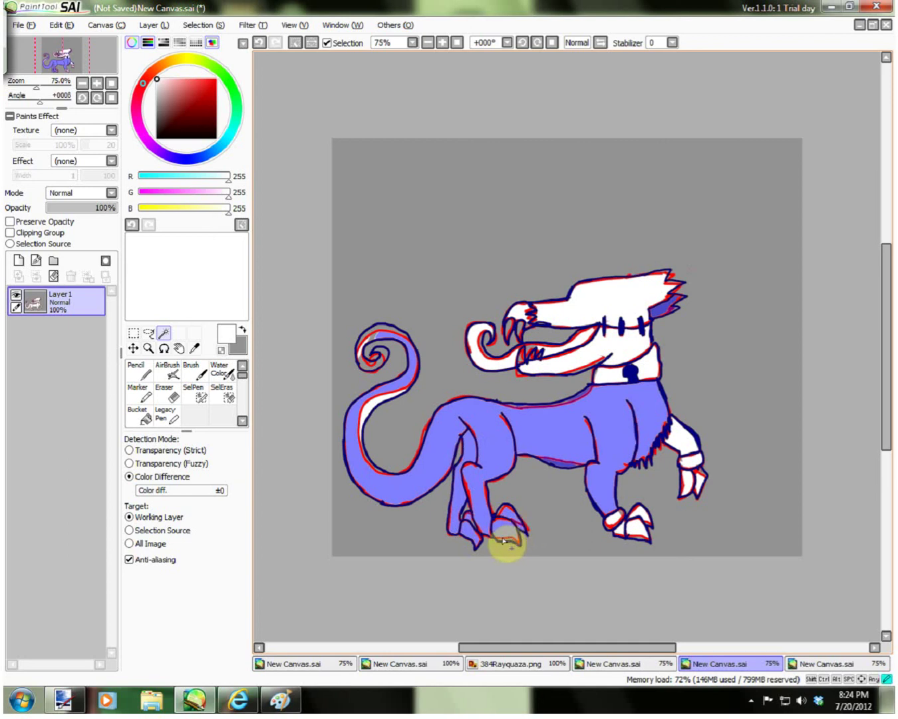
left_click(506, 512)
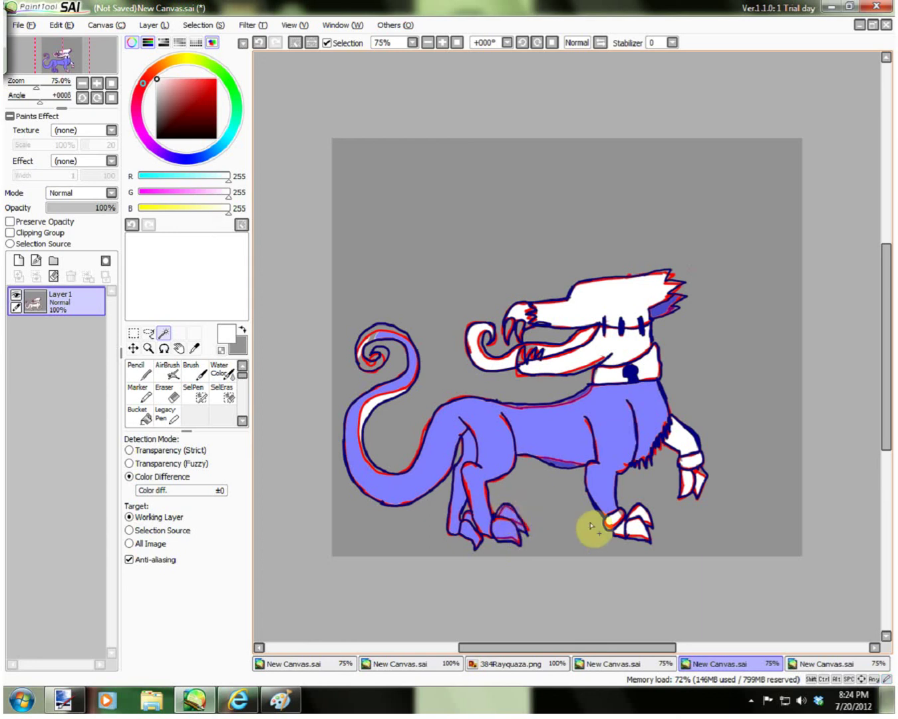
left_click(613, 523)
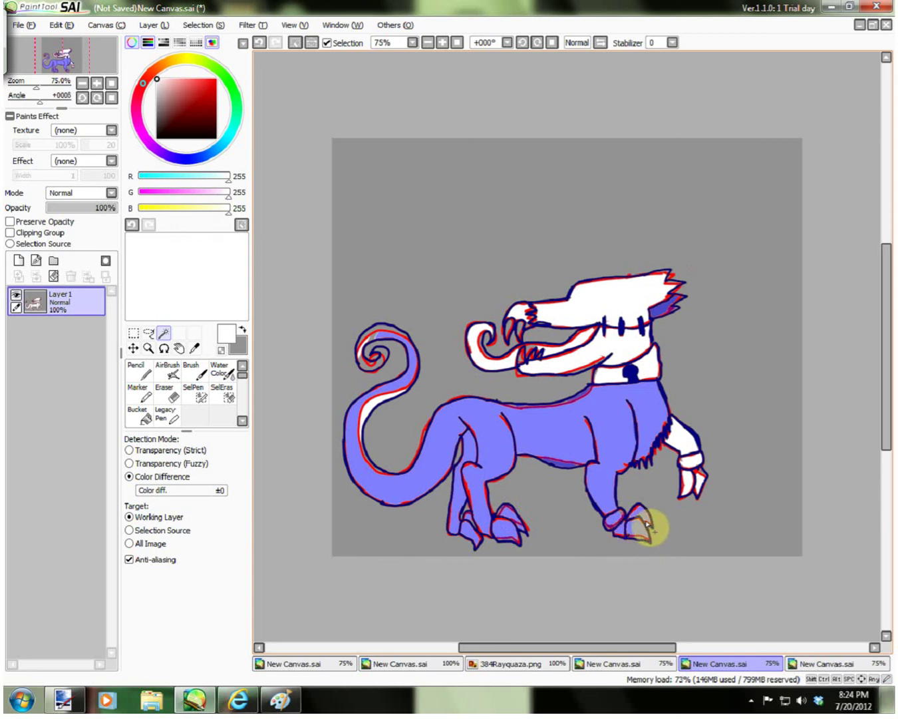
left_click(750, 700)
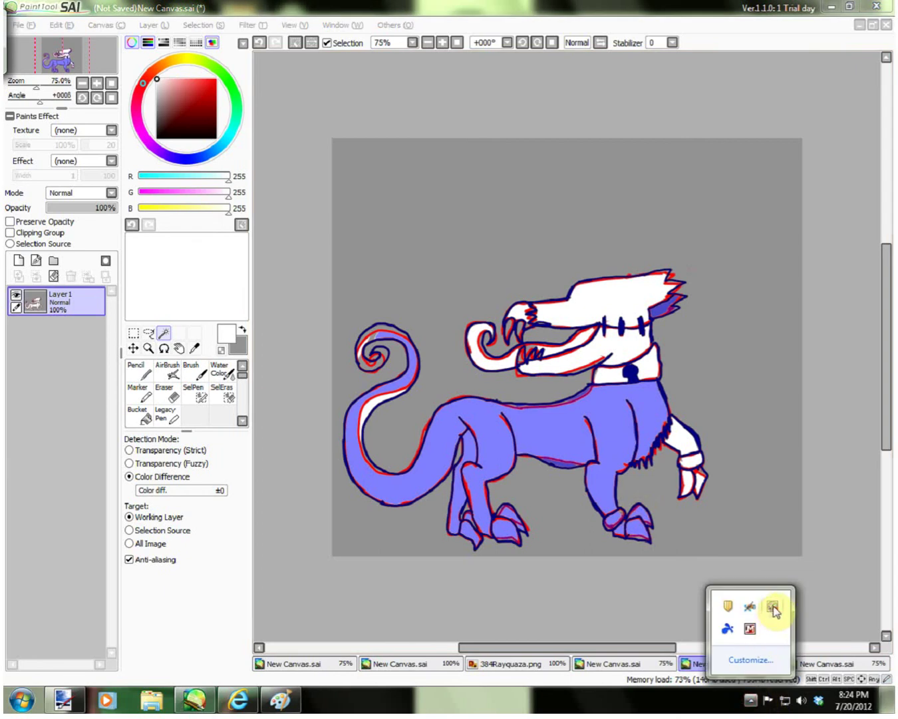